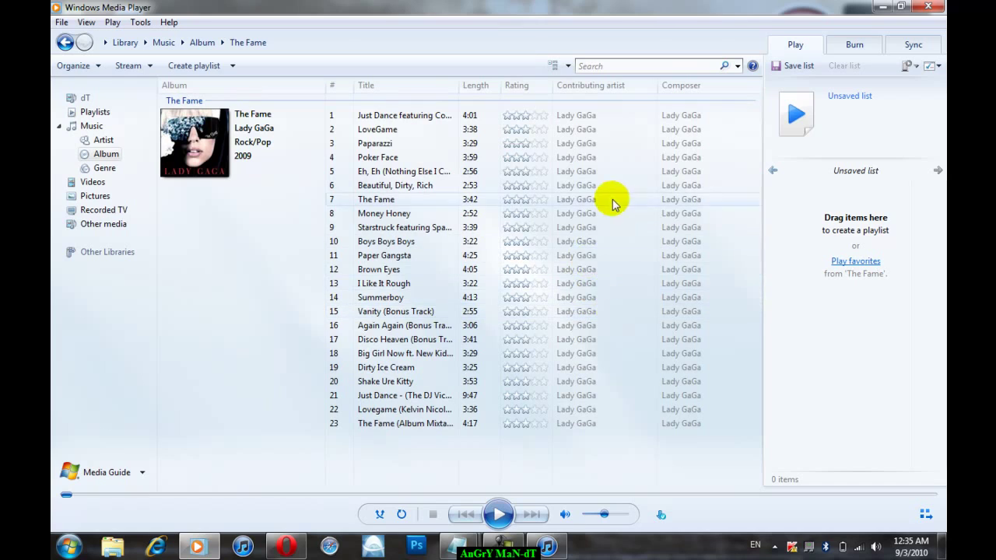
# - Shrink and reposition the player window so the desktop icons are exposed, and move Kurdistan.jpg to the end of its icon column
pyautogui.click(906, 6)
pyautogui.moveTo(576, 47); pyautogui.dragTo(601, 315)
pyautogui.moveTo(484, 197); pyautogui.dragTo(129, 424)
pyautogui.moveTo(412, 310); pyautogui.dragTo(348, 13)
pyautogui.moveTo(129, 405); pyautogui.dragTo(129, 479)
# - Open the album Down from the album list and replace its cover with Kurdistan.jpg from the desktop
pyautogui.click(176, 49)
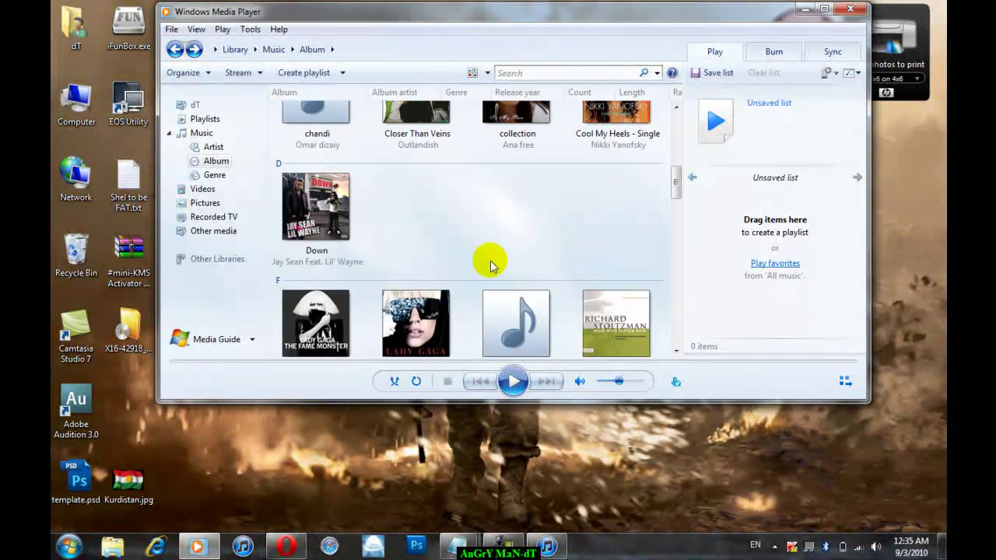
pyautogui.scroll(-1, 376, 215)
pyautogui.doubleClick(300, 153)
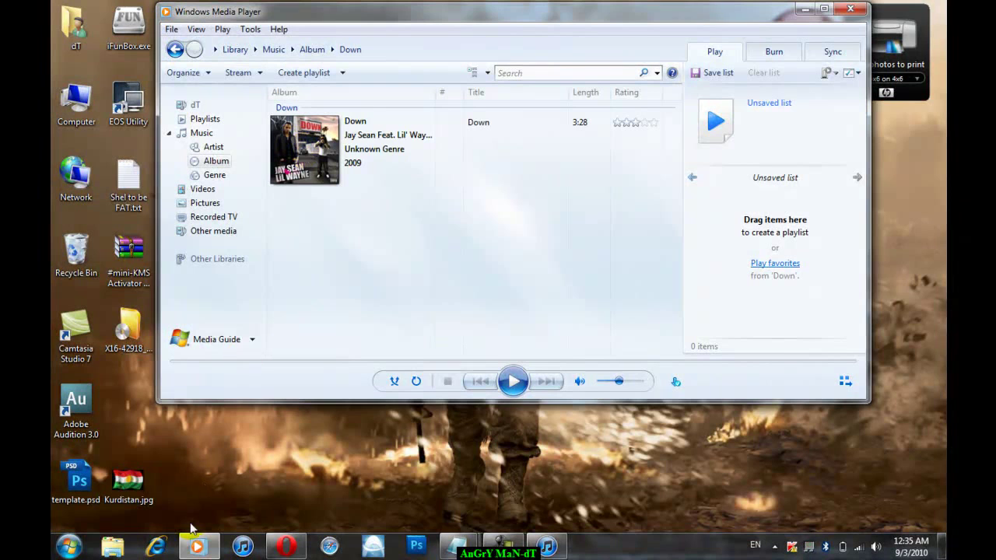
pyautogui.moveTo(129, 478); pyautogui.dragTo(299, 154)
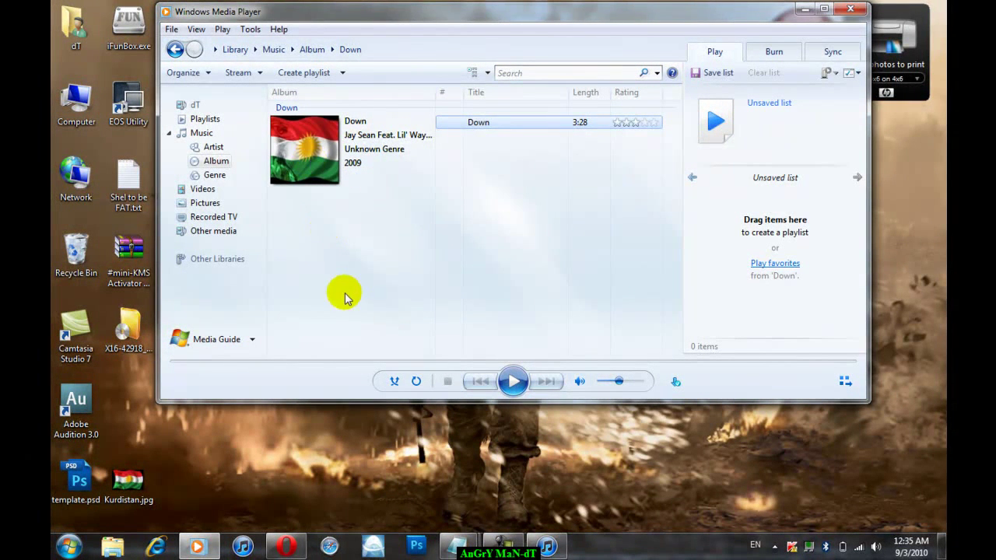
# - Maximize the player window, start playing the song Down and pause it
pyautogui.click(824, 8)
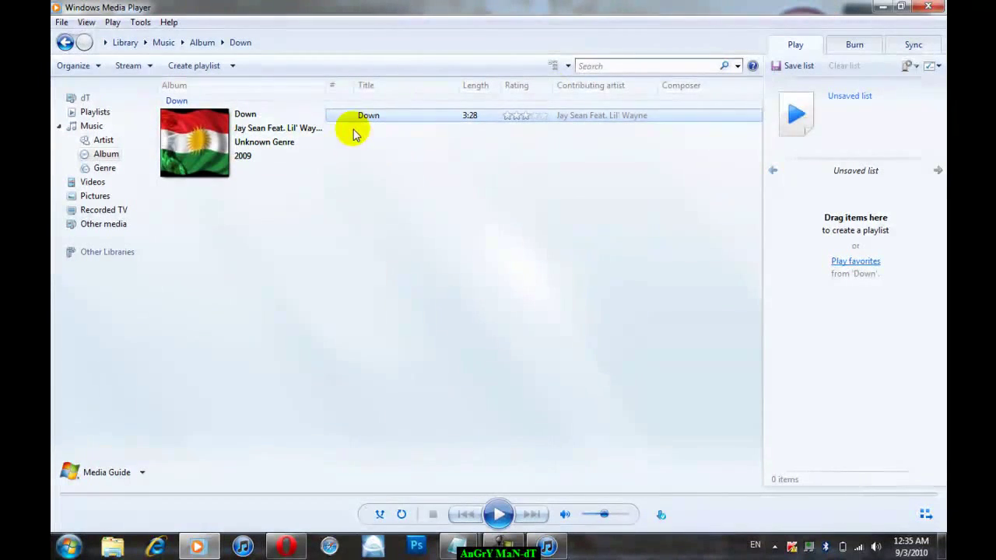
pyautogui.click(495, 511)
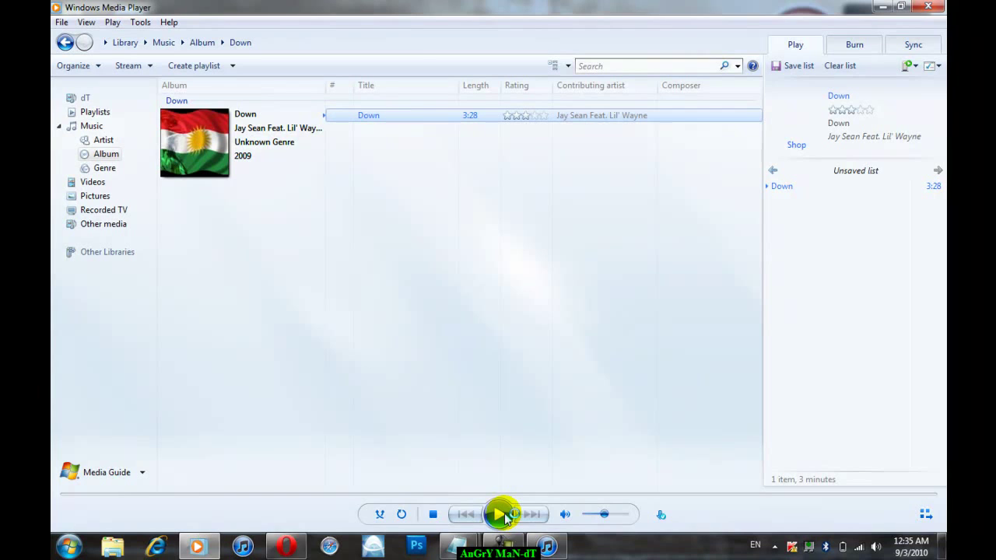
pyautogui.click(499, 514)
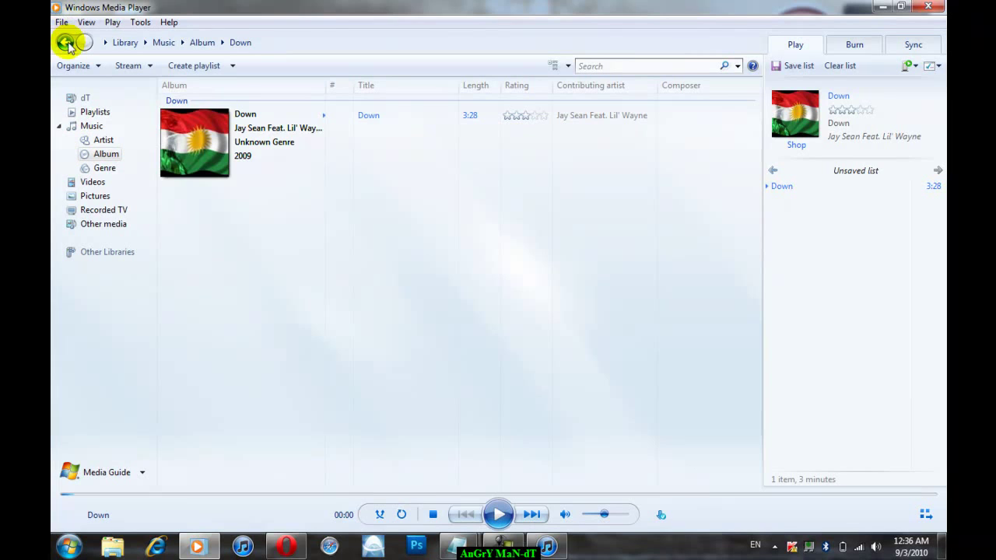
# - Return to the album list to check the cover of Down, and close Windows Media Player
pyautogui.click(66, 44)
pyautogui.click(199, 155)
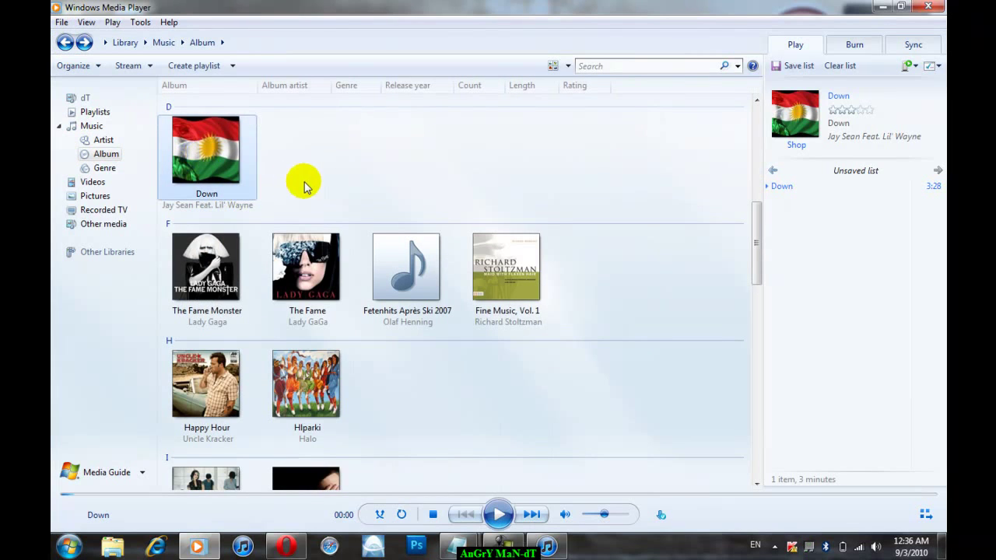
pyautogui.scroll(3, 300, 182)
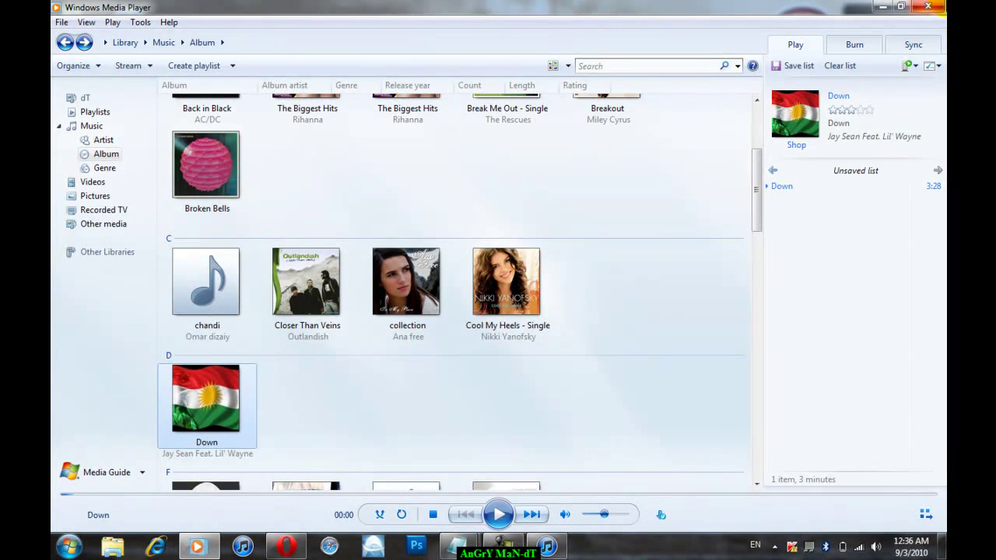
pyautogui.click(937, 7)
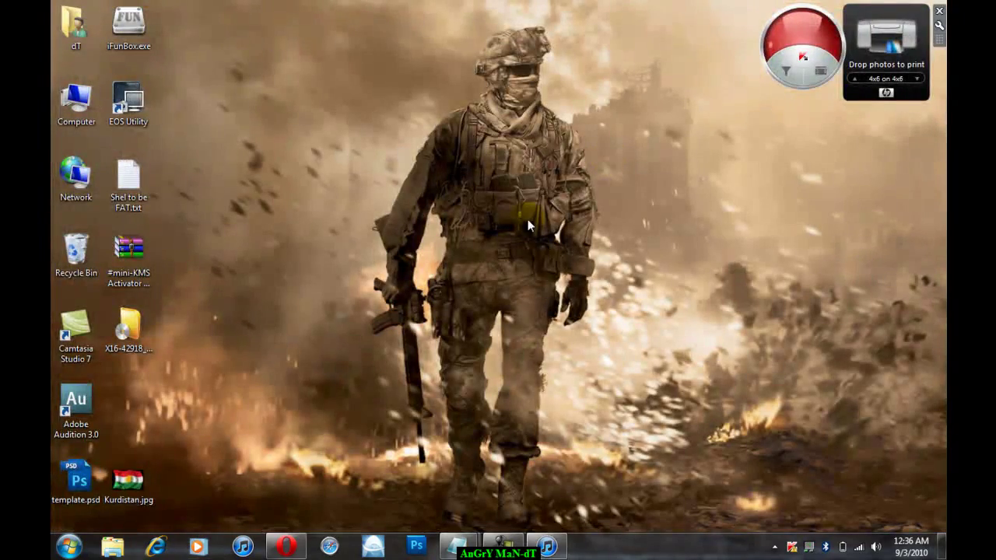
# - Switch to iTunes and look through the album grid for albums without artwork, dismissing the battery notification
pyautogui.click(548, 546)
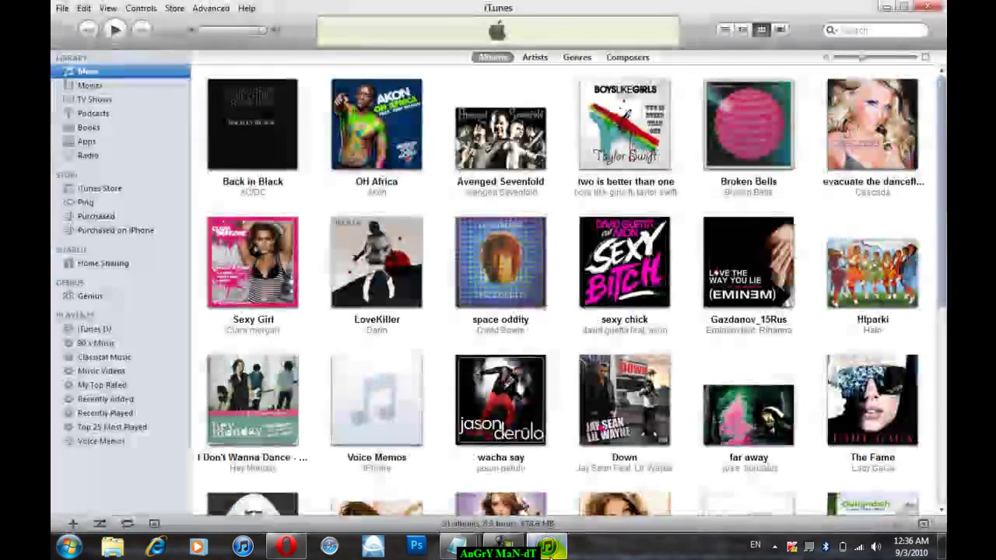
pyautogui.scroll(-5, 706, 233)
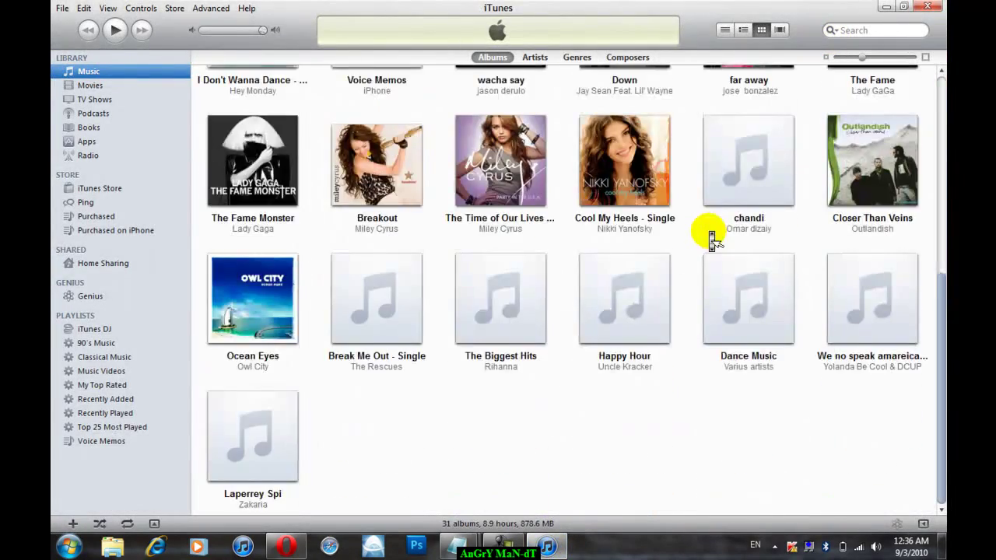
pyautogui.scroll(5, 708, 231)
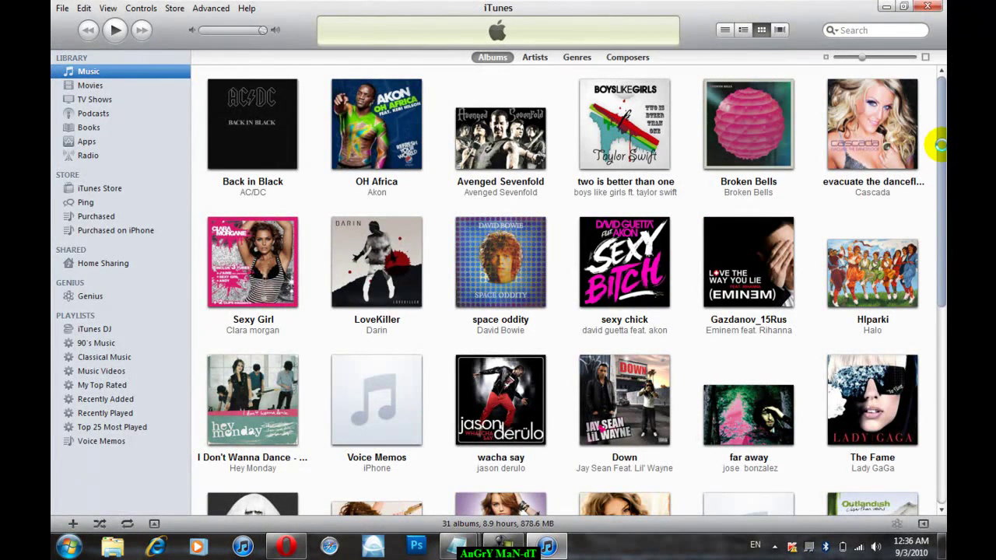
pyautogui.click(910, 132)
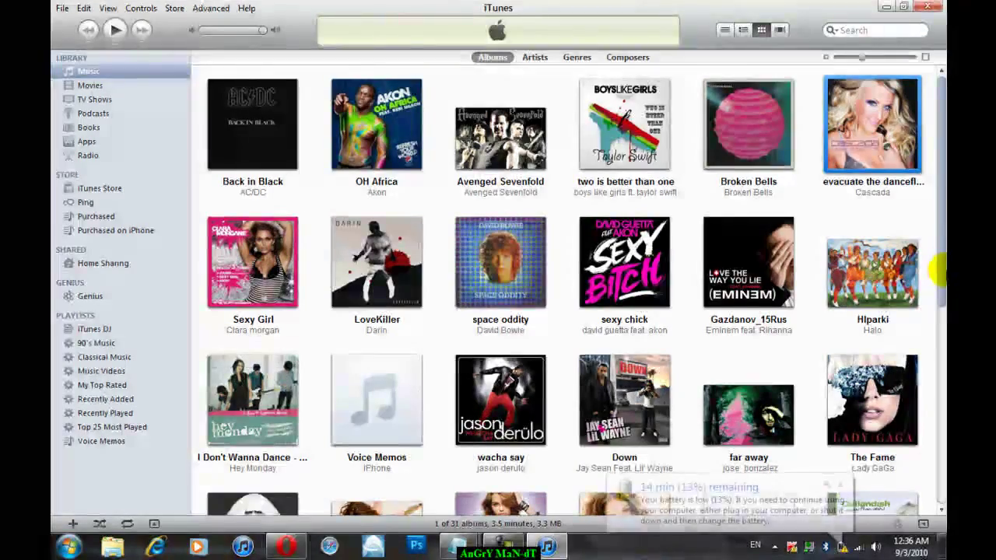
pyautogui.click(840, 486)
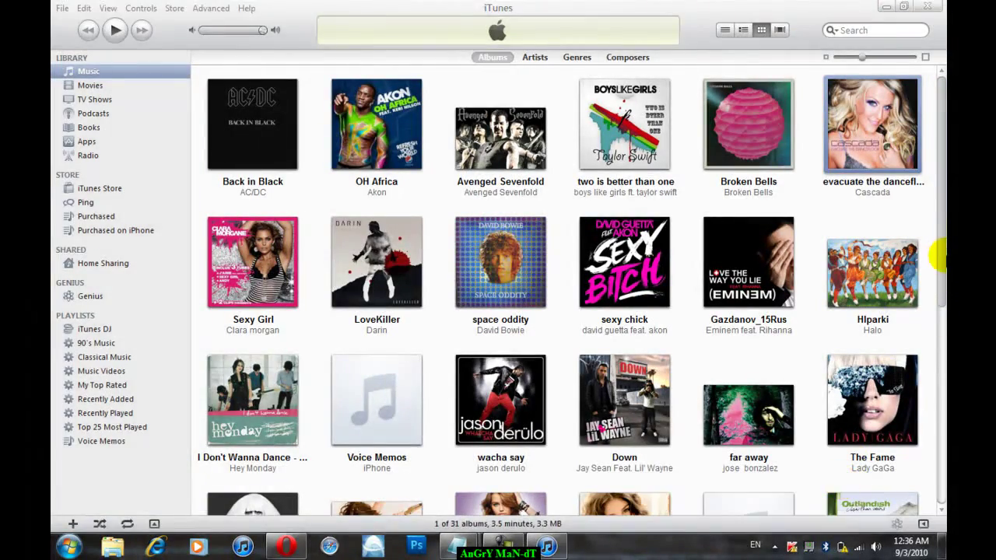
pyautogui.moveTo(941, 232); pyautogui.dragTo(938, 300)
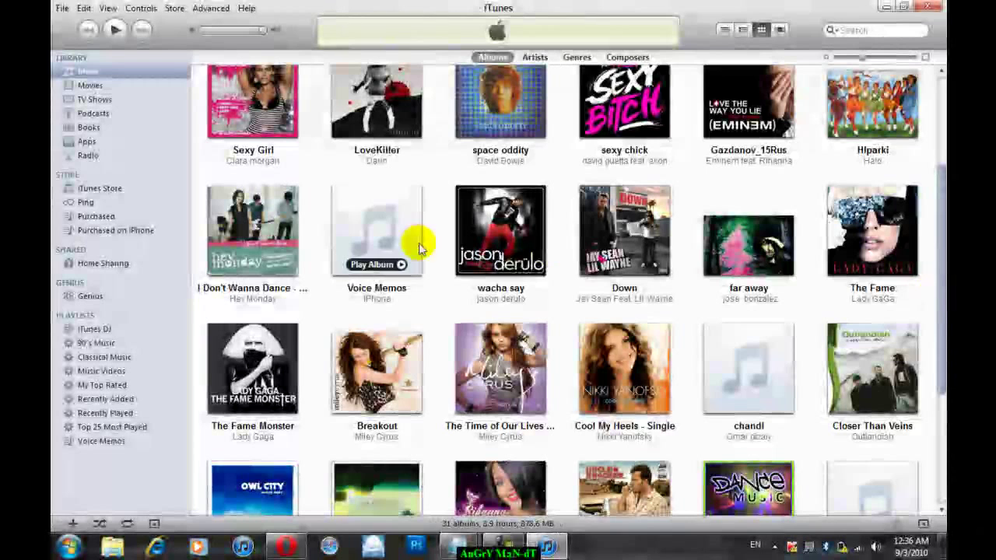
# - Open the Voice Memos album's information with "Do not ask me again" enabled for the multiple-item confirmation, and close it without editing
pyautogui.click(381, 229)
pyautogui.rightClick(381, 230)
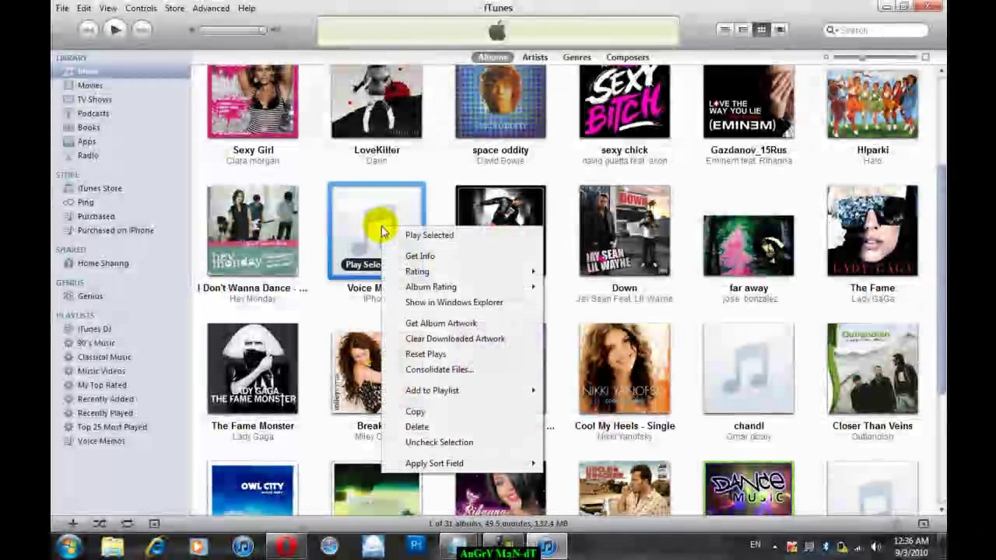
pyautogui.click(423, 257)
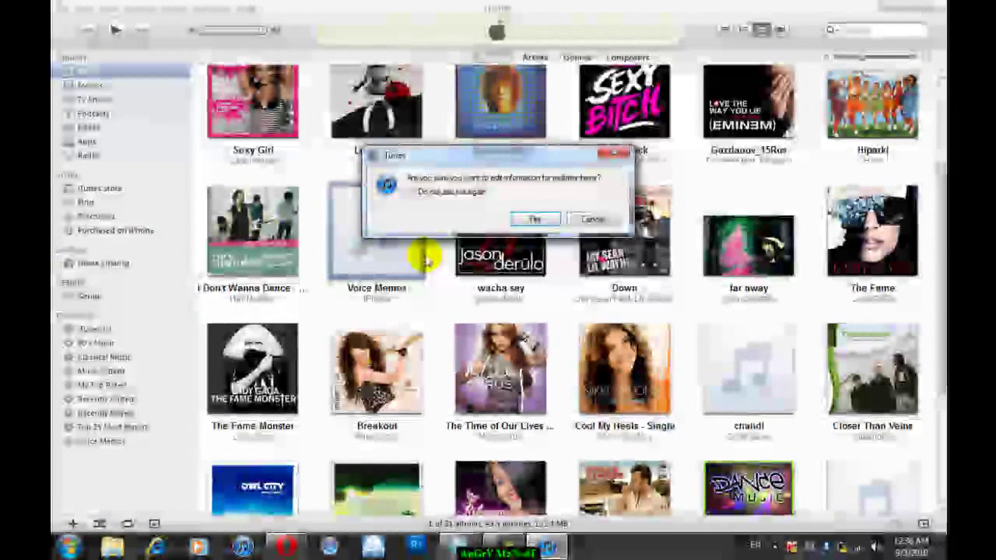
pyautogui.click(410, 192)
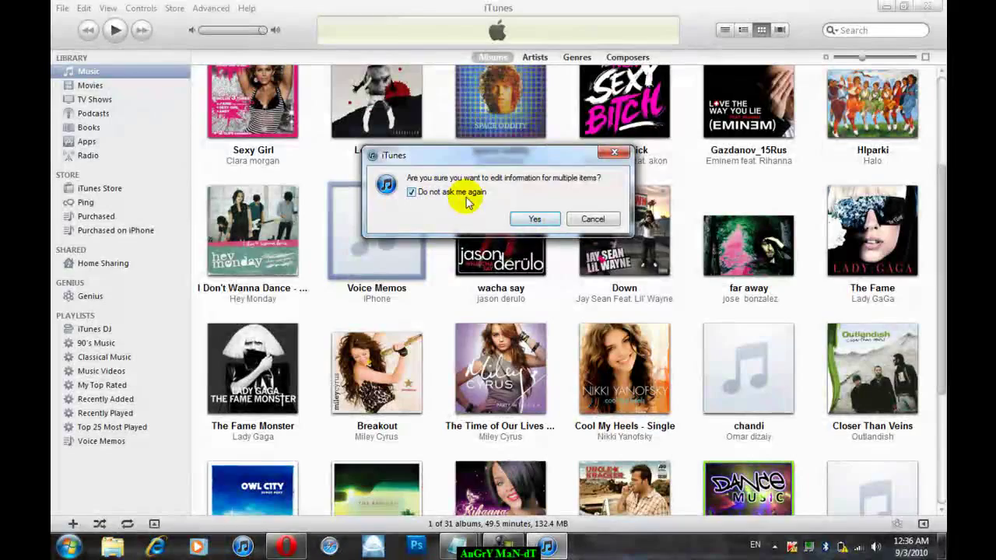
pyautogui.click(526, 220)
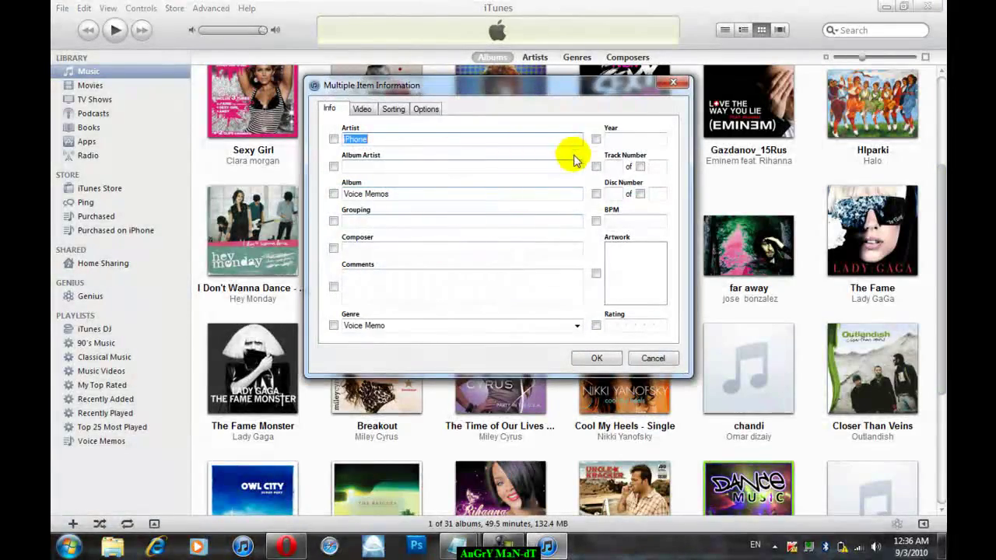
pyautogui.click(685, 84)
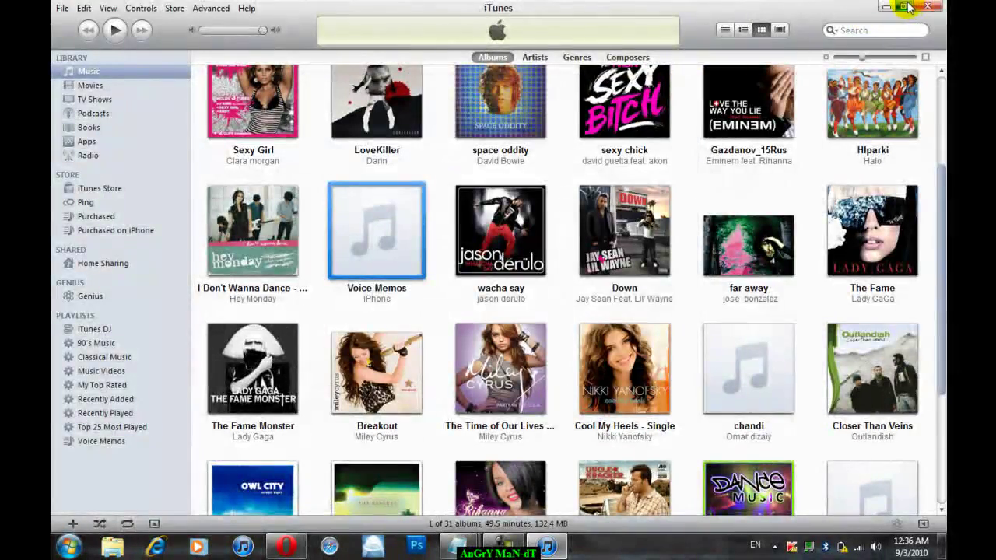
# - Shrink the iTunes window to expose the desktop and set Kurdistan.jpg as the artwork of the Voice Memos album
pyautogui.click(909, 7)
pyautogui.moveTo(600, 18); pyautogui.dragTo(689, 41)
pyautogui.rightClick(771, 257)
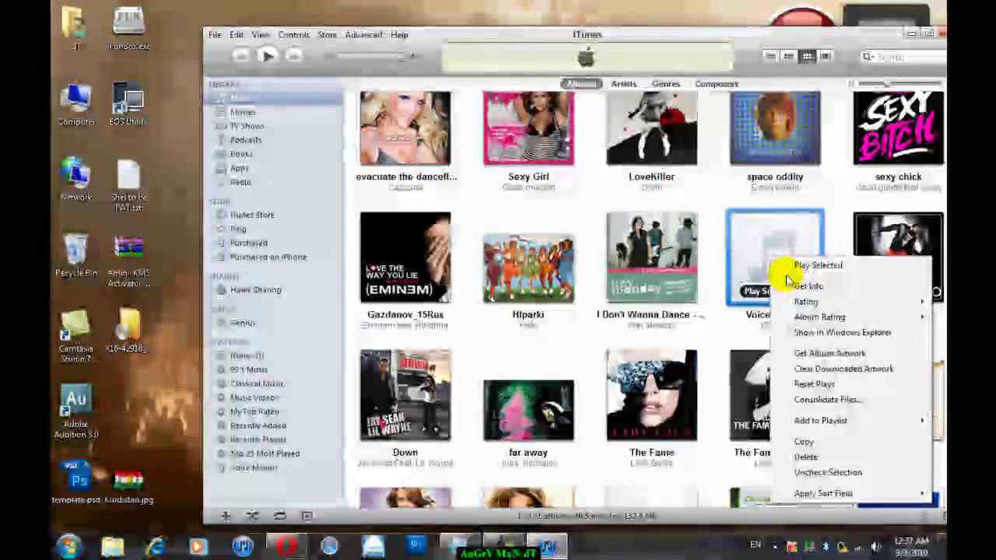
pyautogui.click(806, 285)
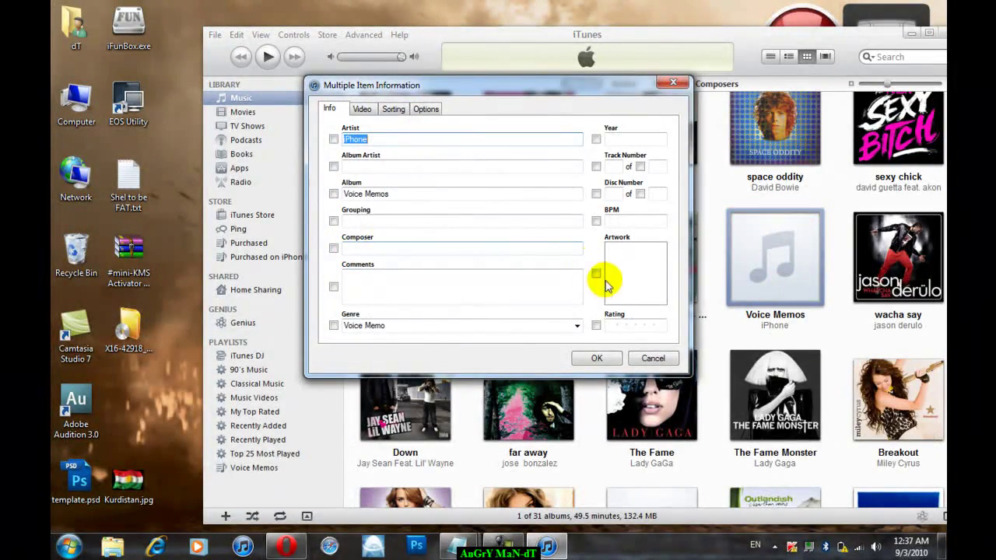
pyautogui.moveTo(129, 481); pyautogui.dragTo(634, 272)
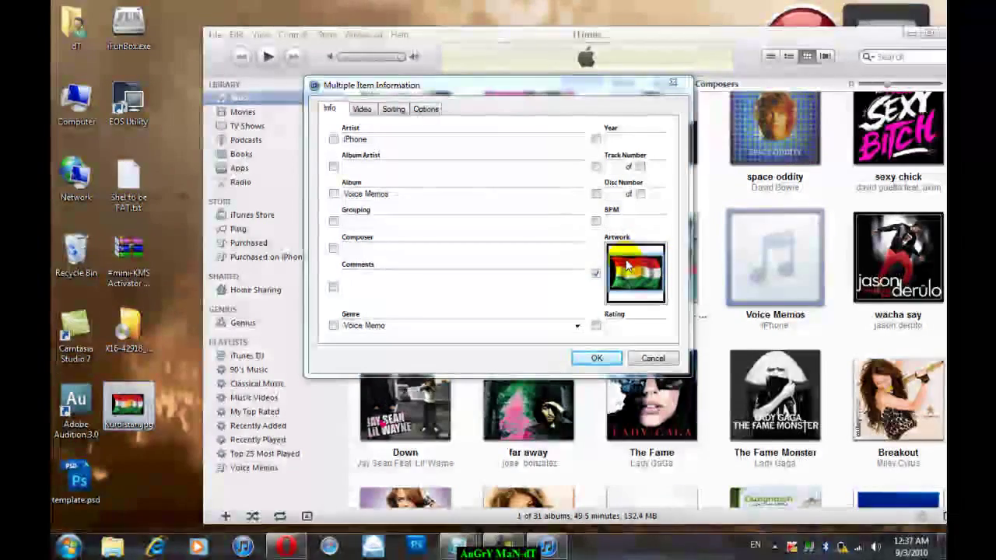
pyautogui.click(590, 363)
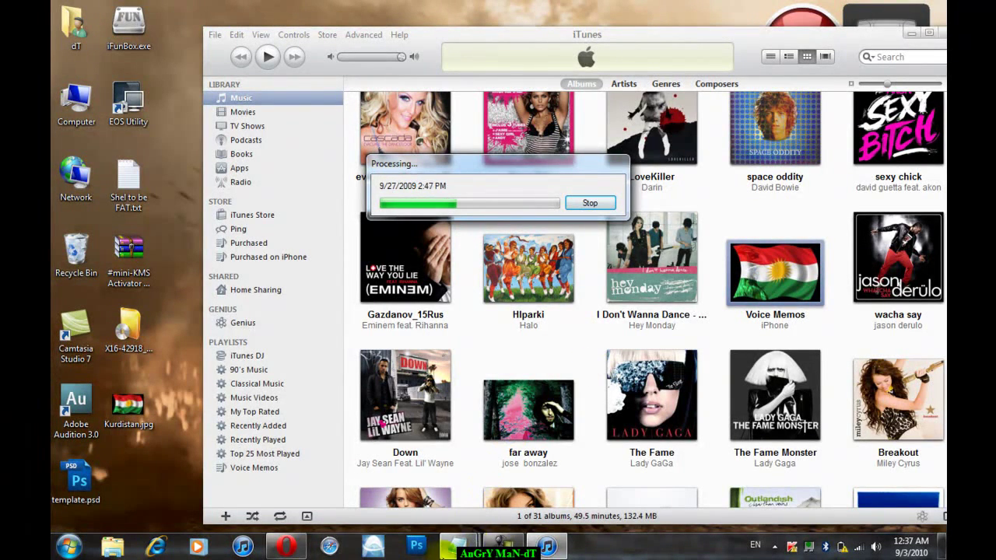
# - Switch to Notepad and replace all text with "this is just for Album Cover in iTunes", followed by a line reading "-0-"
pyautogui.moveTo(459, 547)
pyautogui.click(558, 478)
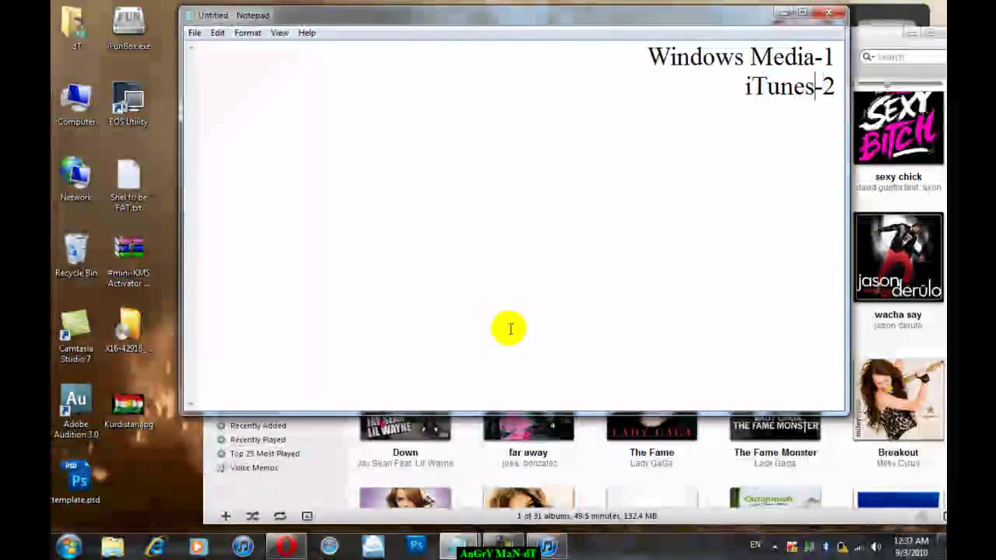
pyautogui.hotkey('ctrl', 'a')
pyautogui.press('Delete')
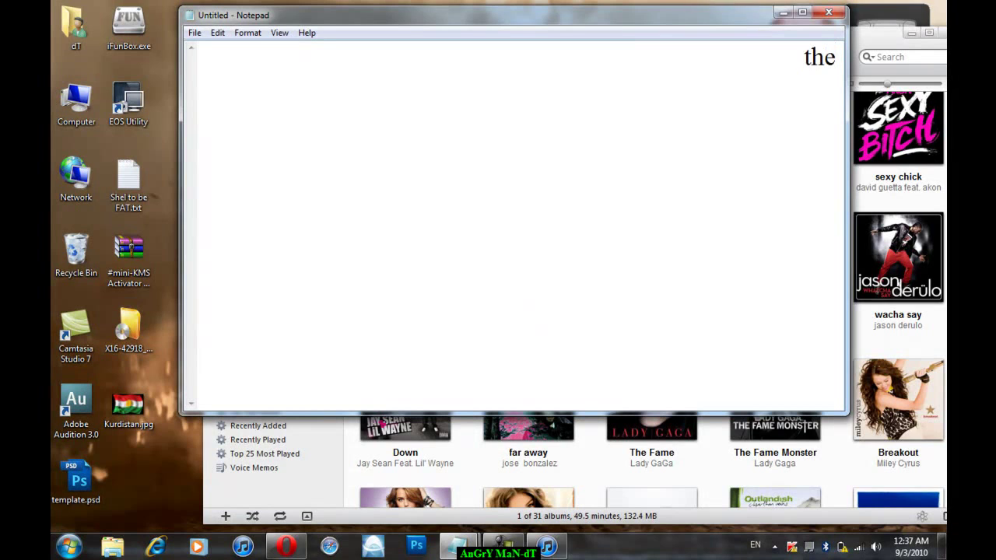
pyautogui.write('this is')
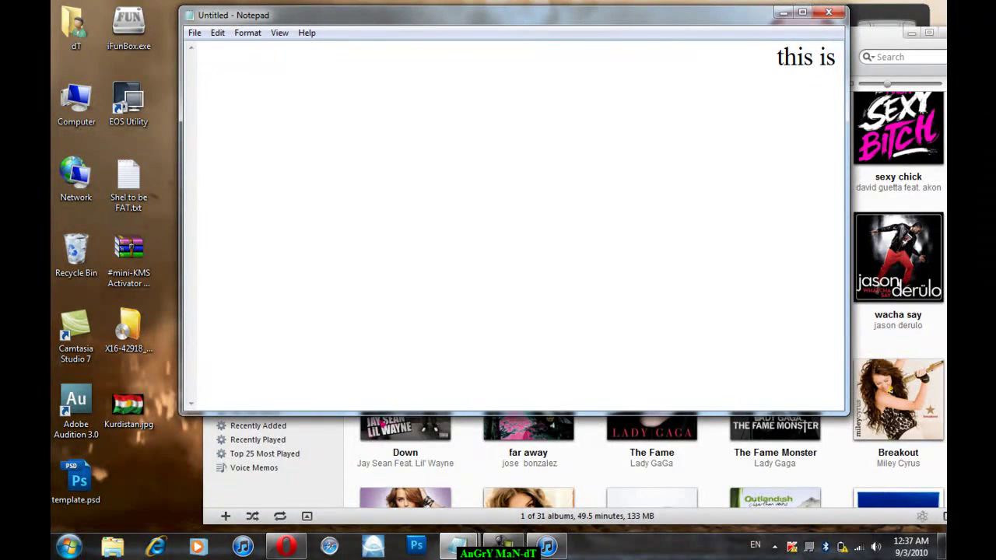
pyautogui.write(' just for ')
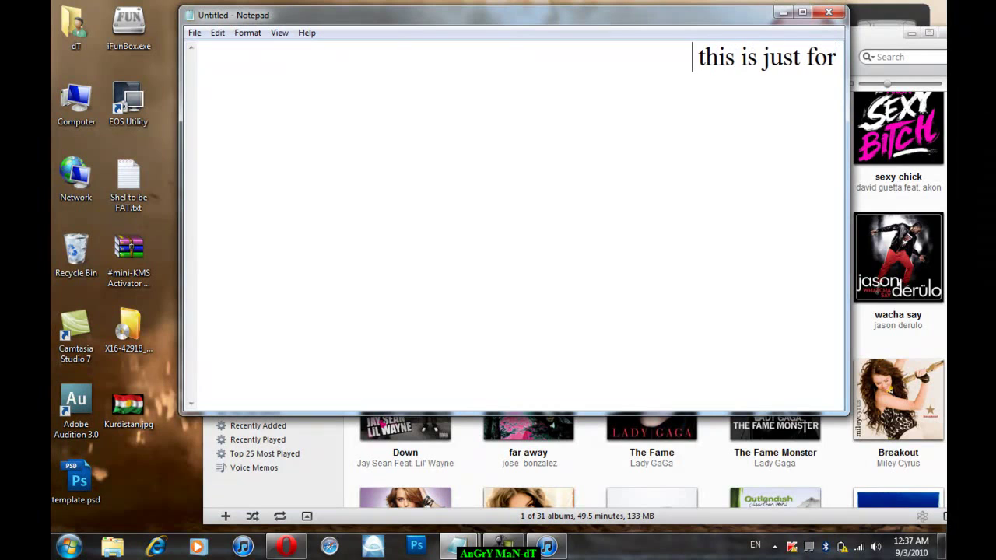
pyautogui.write('Albu')
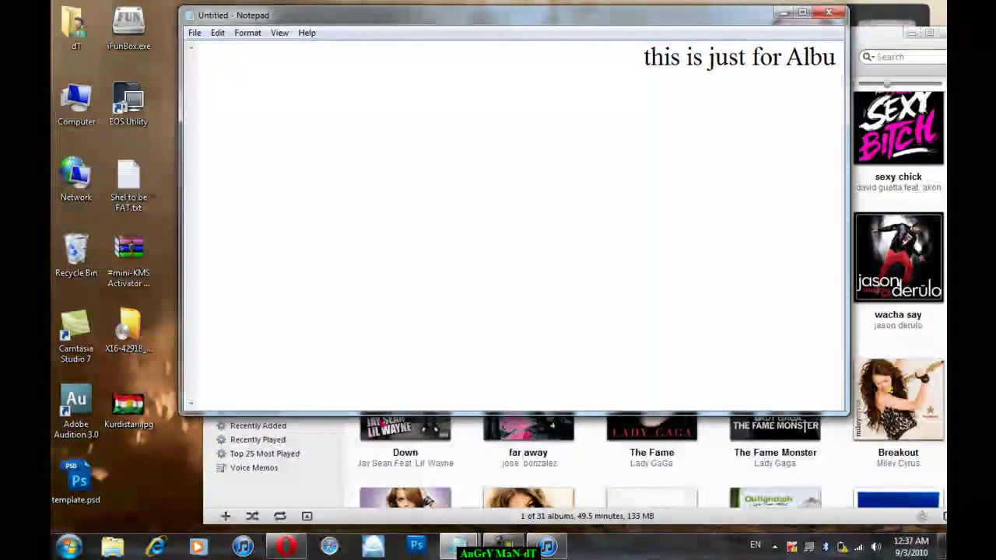
pyautogui.write('m Cove')
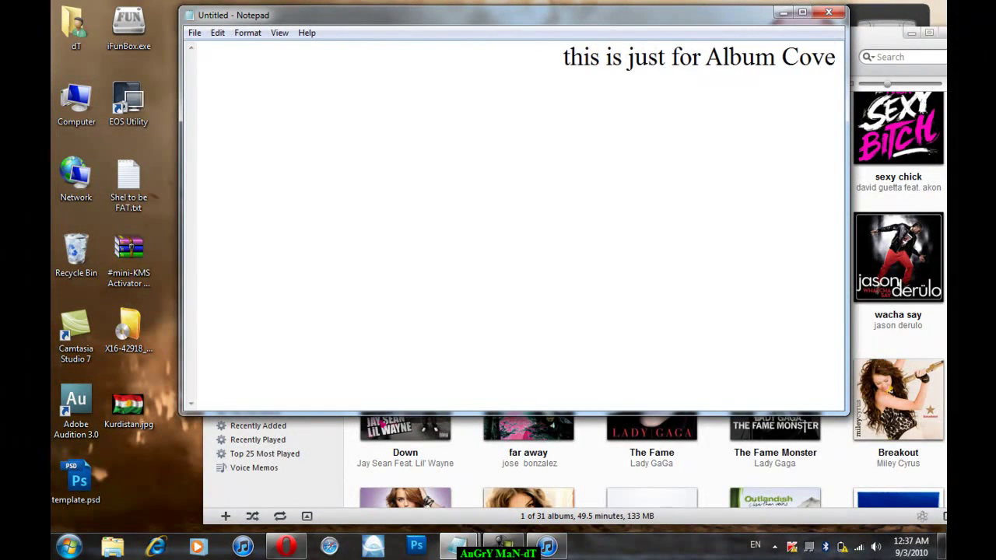
pyautogui.write('r in iTunes')
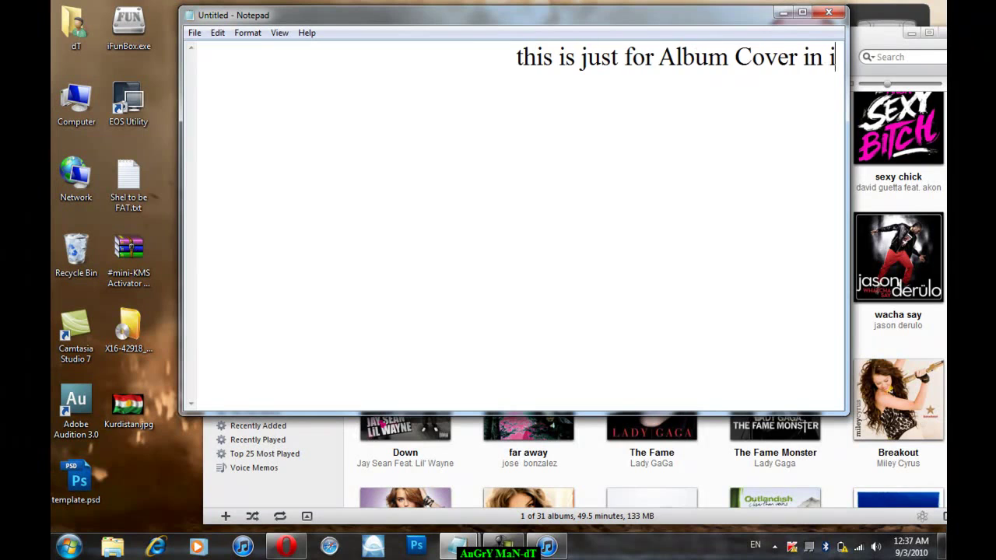
pyautogui.press('Return')
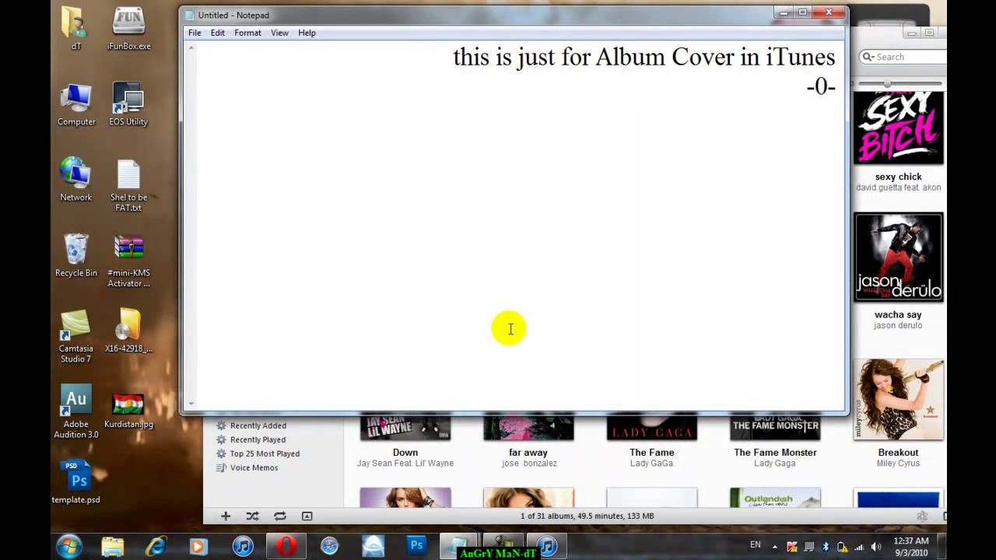
# - Add a third line to the note reading "for single music in iTunes follow me"
pyautogui.write('r s')
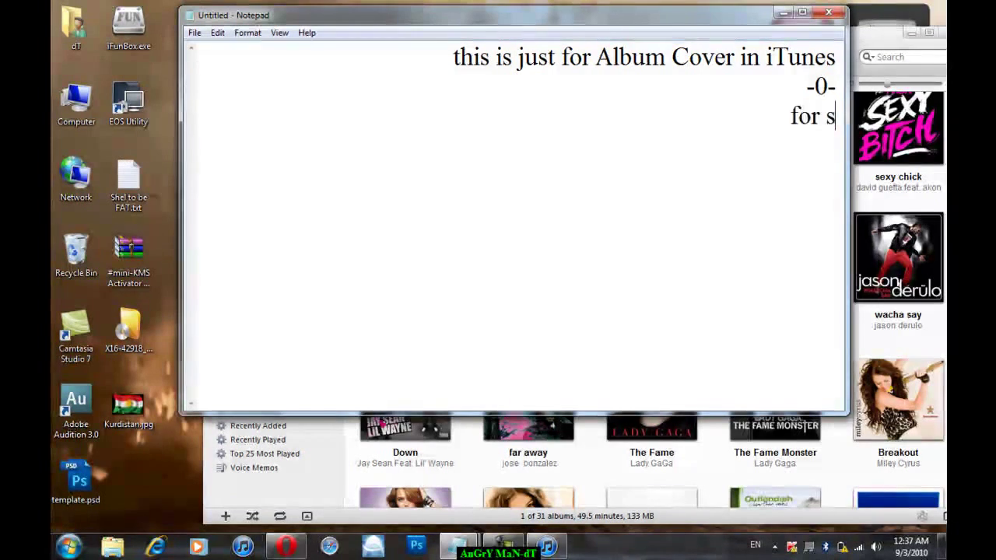
pyautogui.write('ingle music')
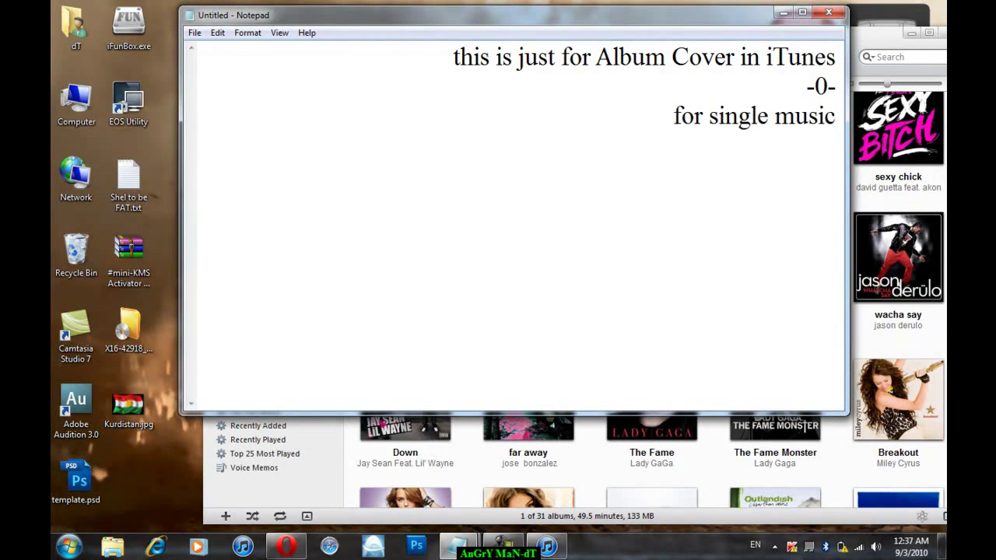
pyautogui.write(' in iT')
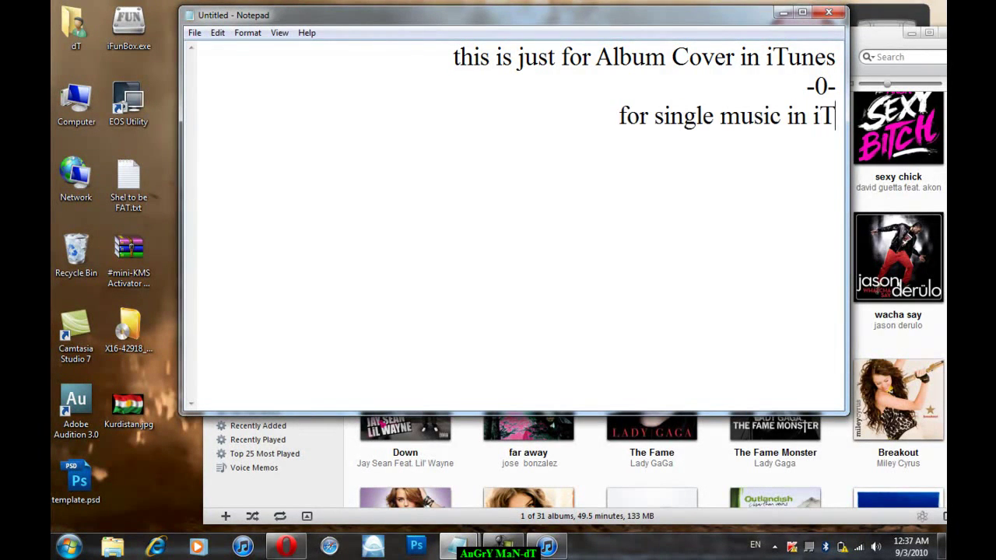
pyautogui.write('unes follow me')
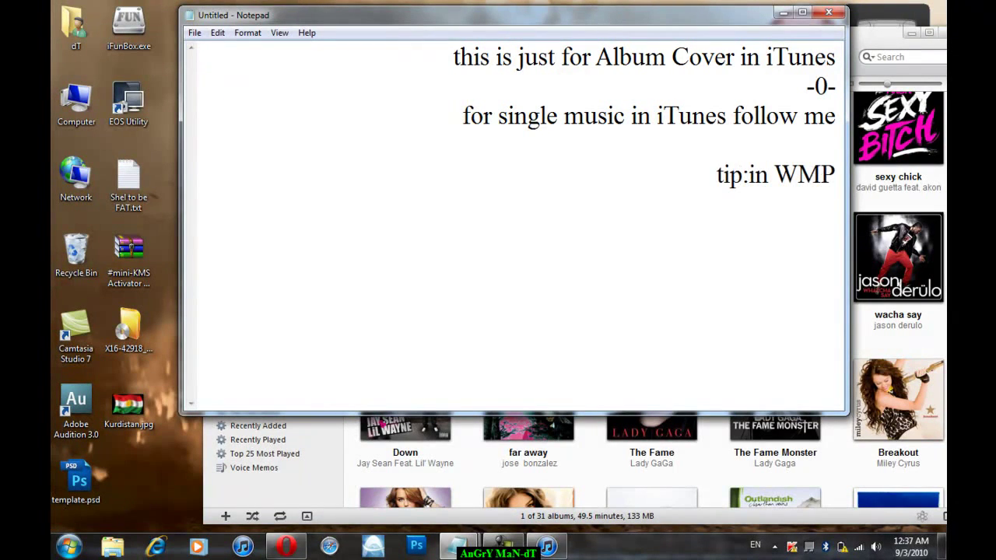
# - Leave a blank line and add the line "tip:in WMP both album and single are smae"
pyautogui.write('bo')
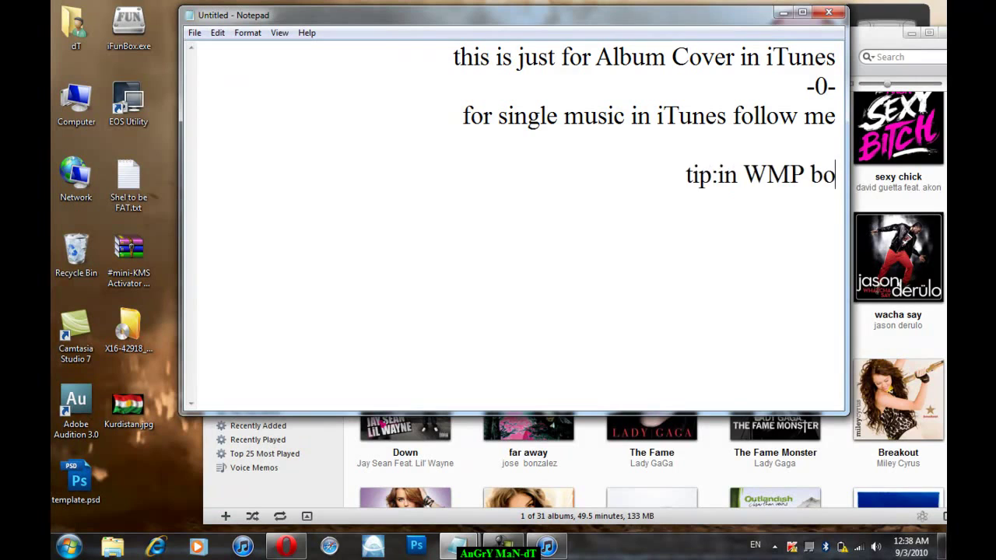
pyautogui.write('th album an')
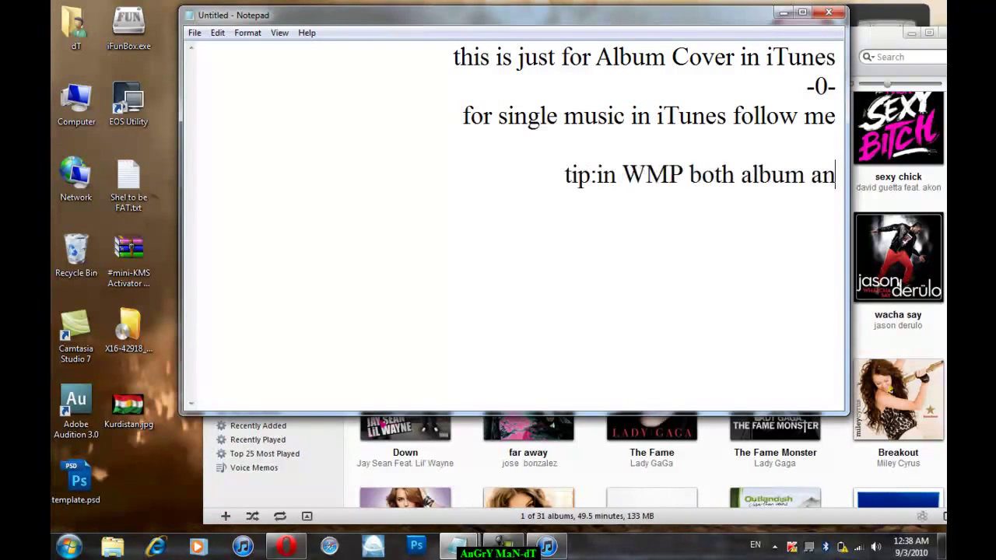
pyautogui.write('d sing')
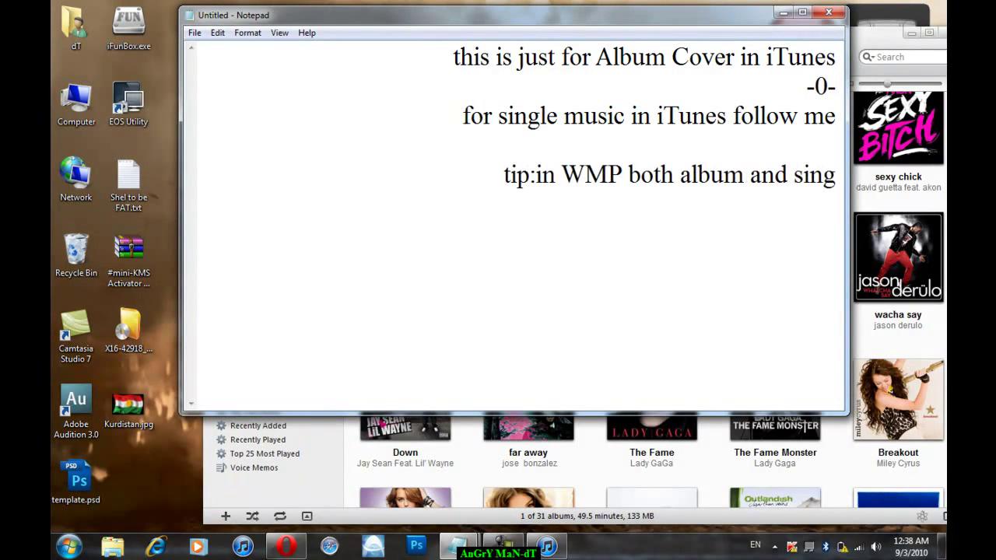
pyautogui.write('le are smae')
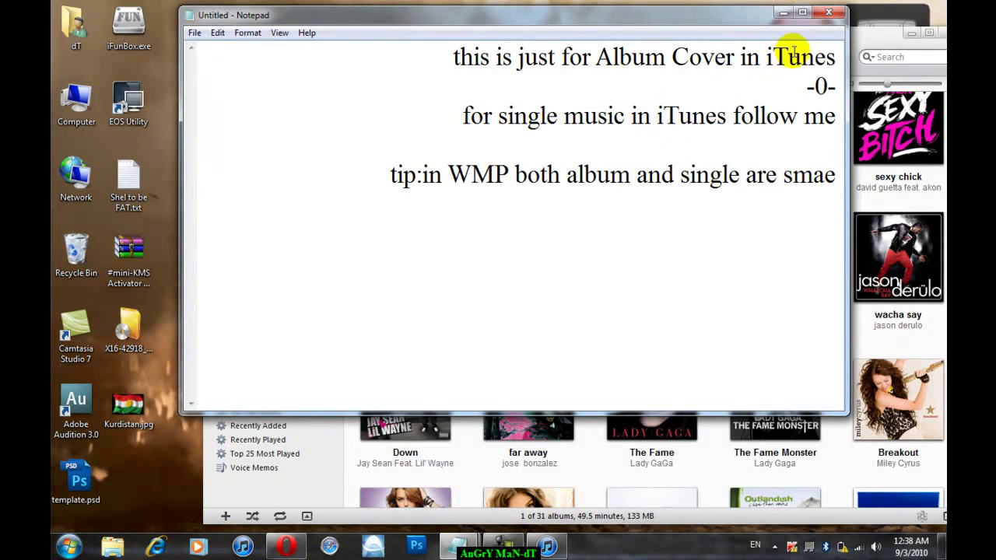
# - Switch to iTunes and view the songs in the chandi and We no speak amareicano albums, which lack artwork, returning to the album grid
pyautogui.click(783, 14)
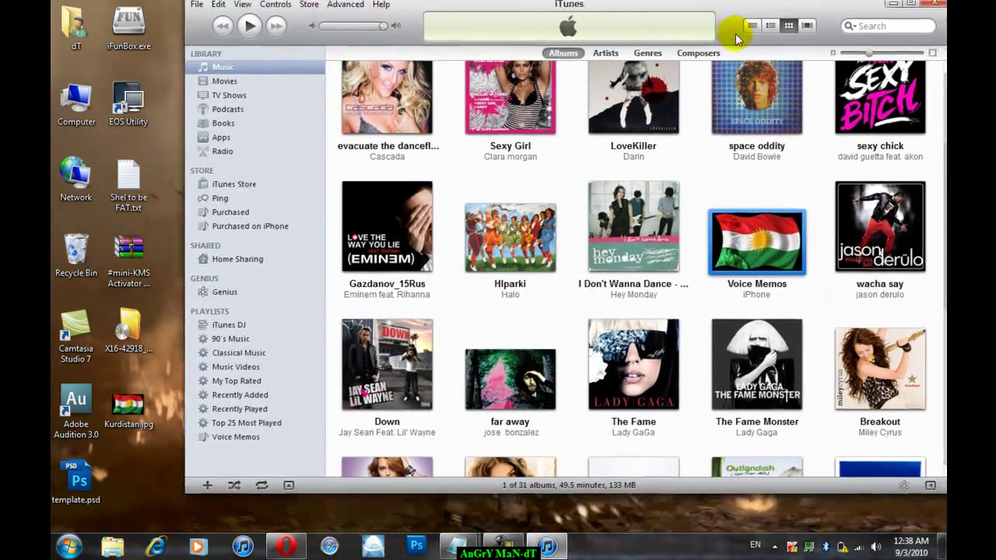
pyautogui.moveTo(736, 39); pyautogui.dragTo(691, 42)
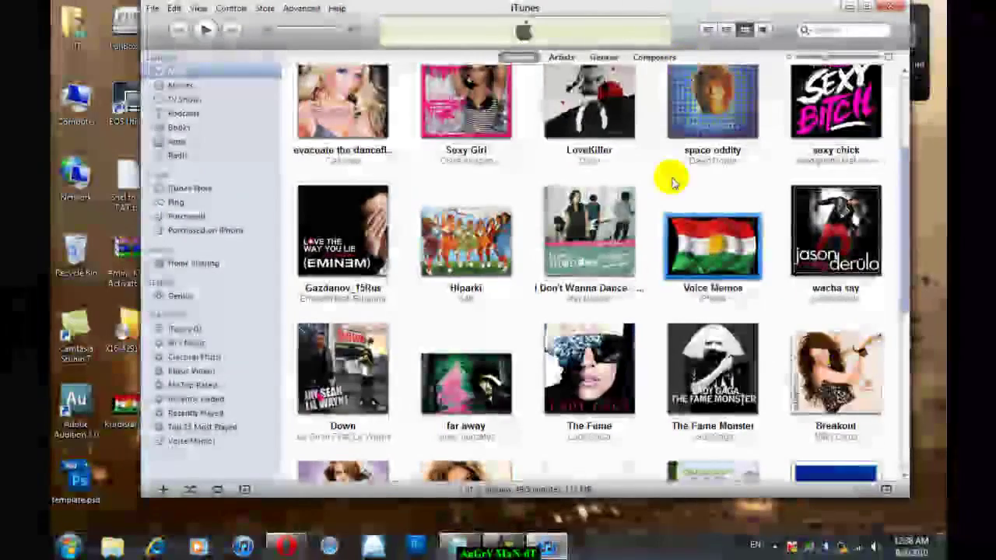
pyautogui.scroll(-8, 668, 291)
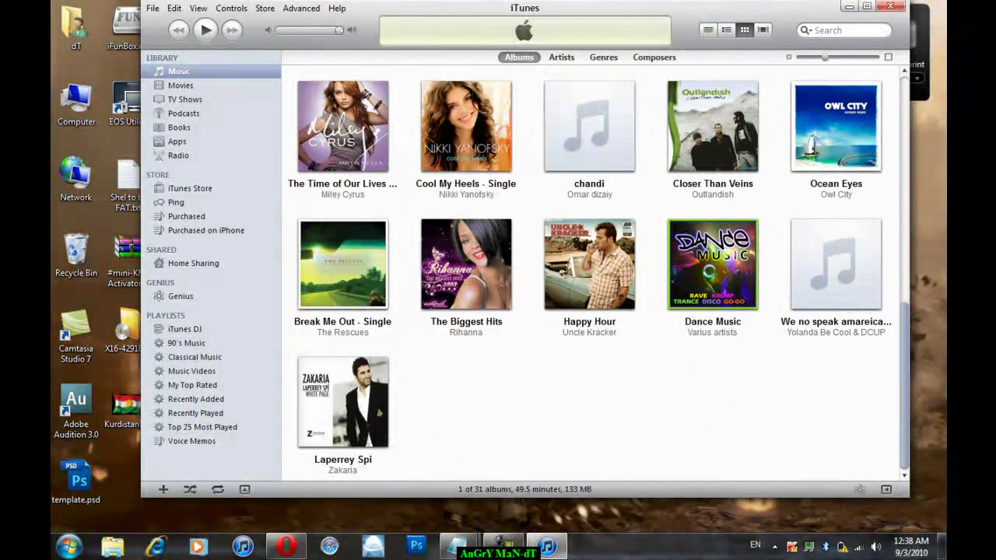
pyautogui.click(624, 133)
pyautogui.doubleClick(623, 133)
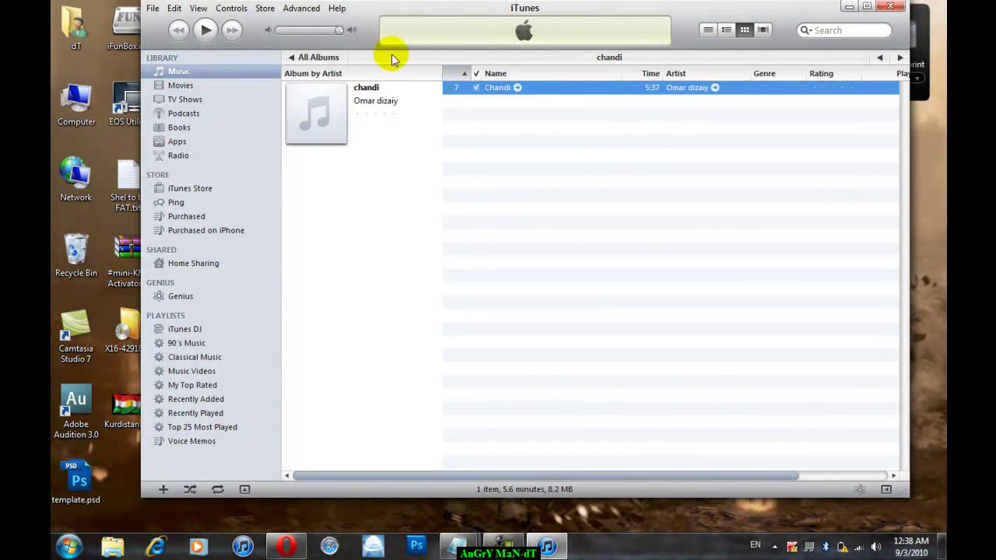
pyautogui.click(312, 61)
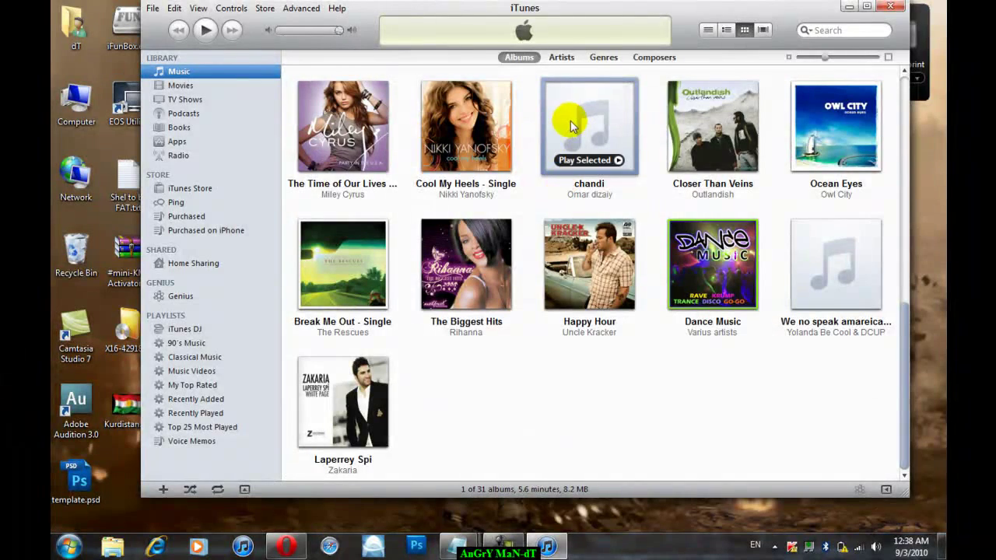
pyautogui.click(819, 286)
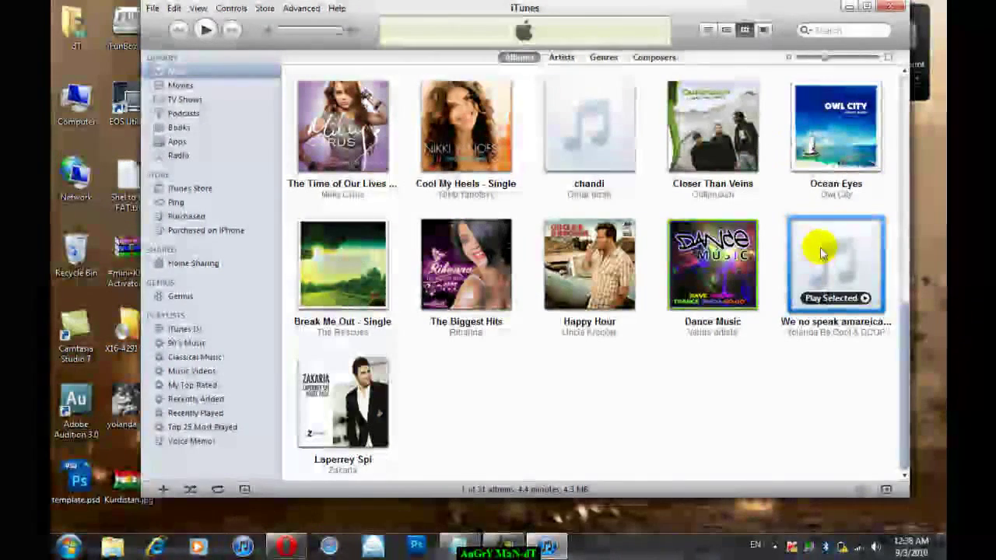
pyautogui.doubleClick(845, 286)
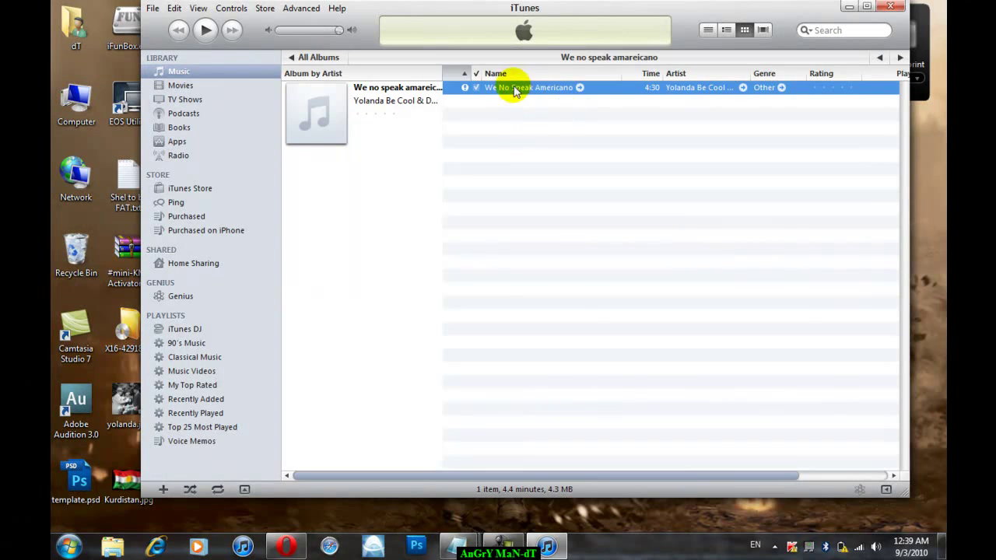
pyautogui.click(319, 59)
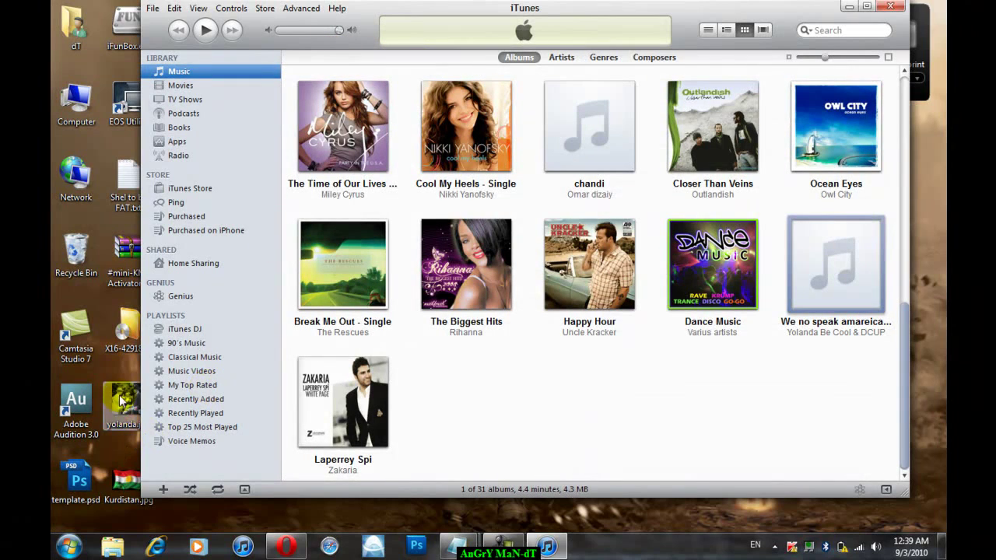
# - Open the We no speak amareicano album's information, locate its missing file We No Speak Americano.mp3 in the Music library, and close the information dialog
pyautogui.rightClick(791, 265)
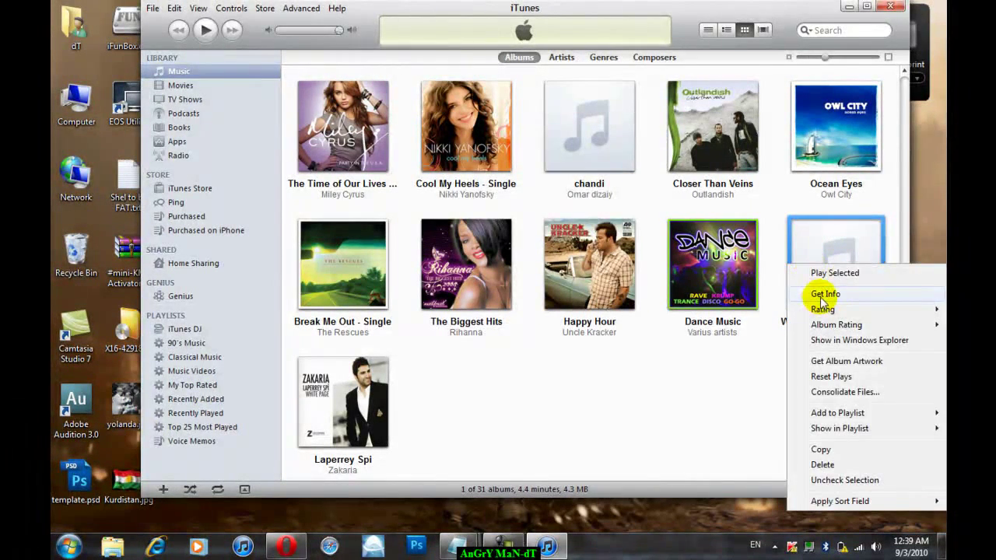
pyautogui.click(823, 296)
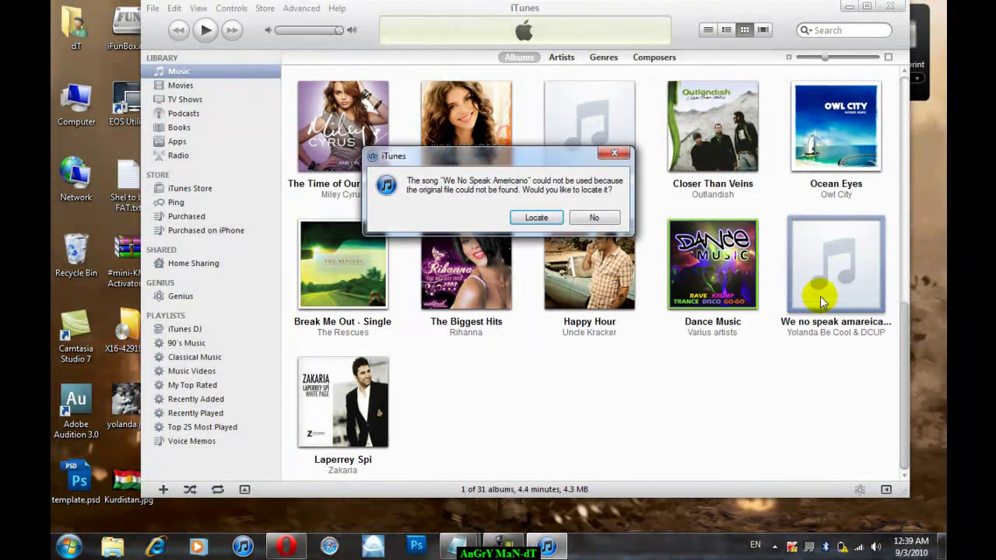
pyautogui.click(536, 218)
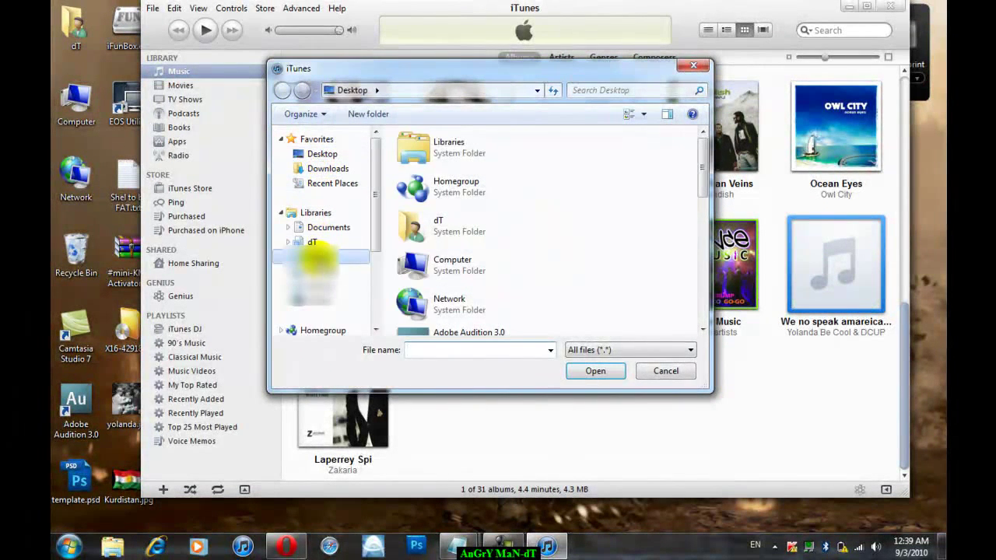
pyautogui.click(315, 257)
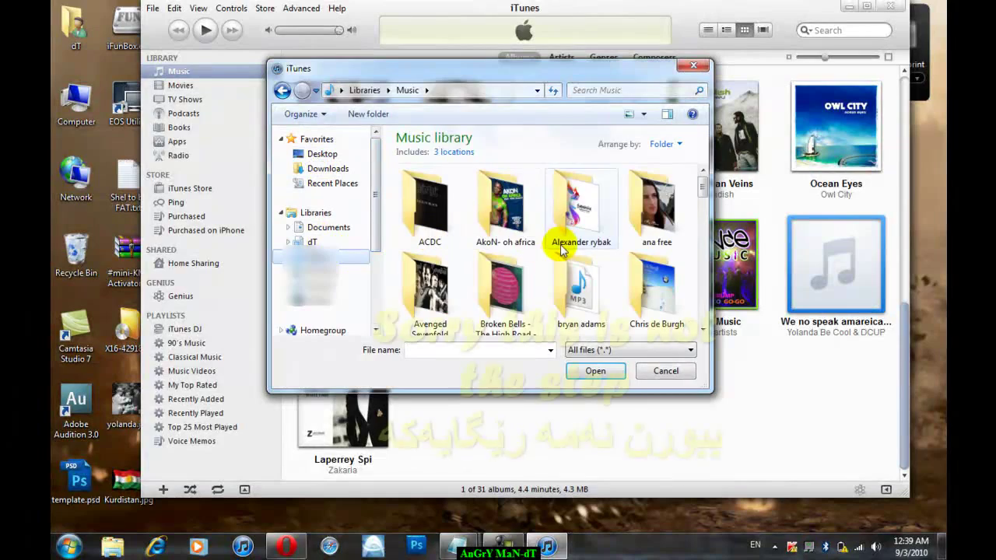
pyautogui.doubleClick(560, 244)
pyautogui.click(566, 253)
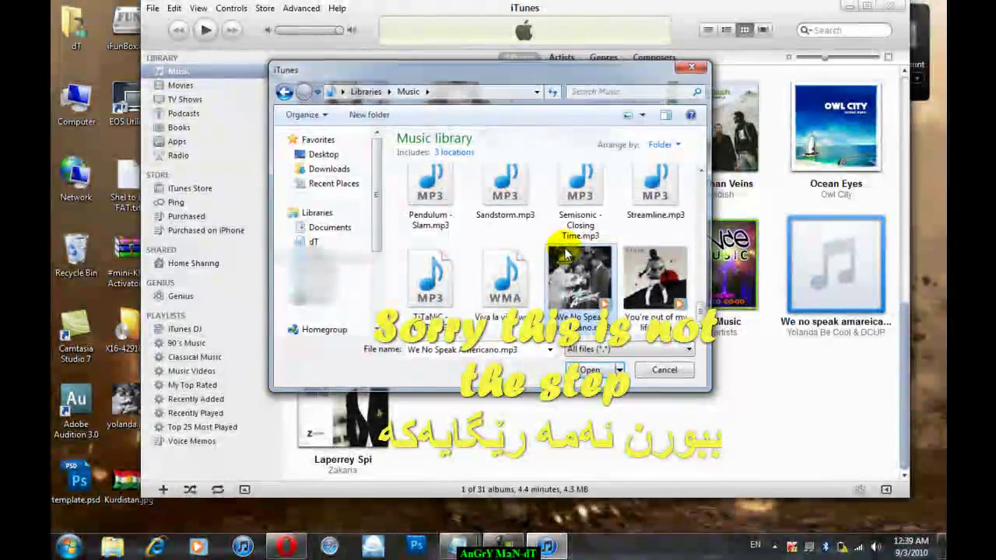
pyautogui.doubleClick(566, 253)
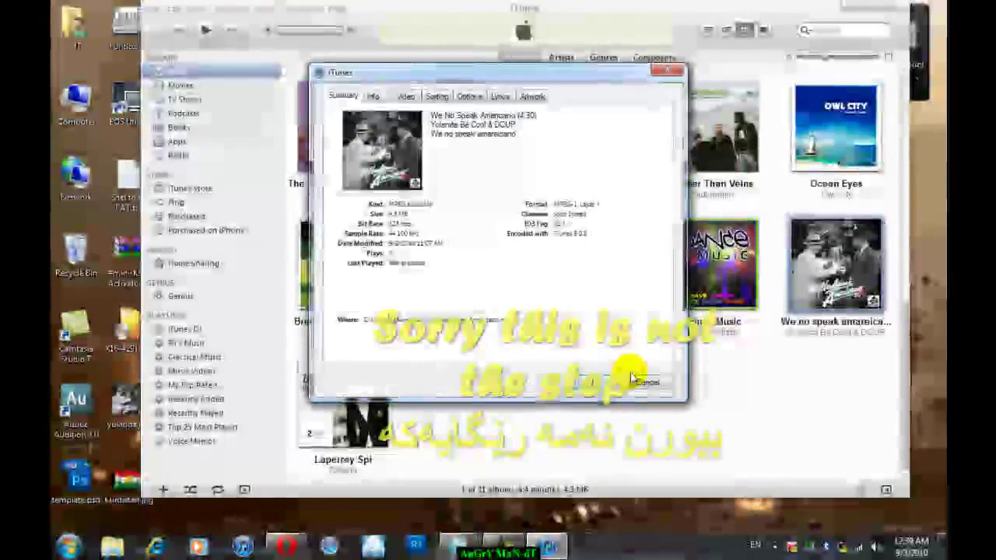
pyautogui.click(589, 382)
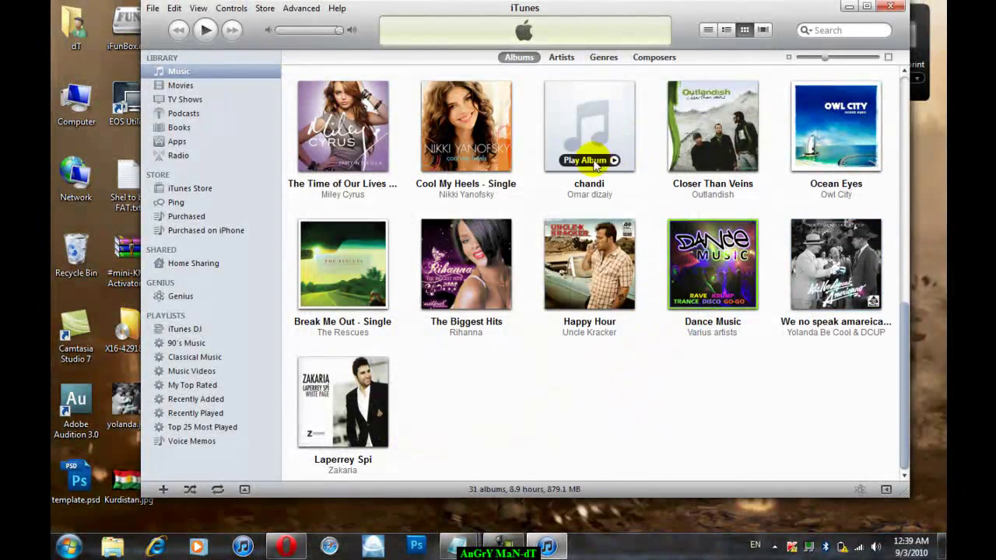
# - View the chandi album's song list, return to the album grid and open the artwork settings in the album's information
pyautogui.doubleClick(589, 145)
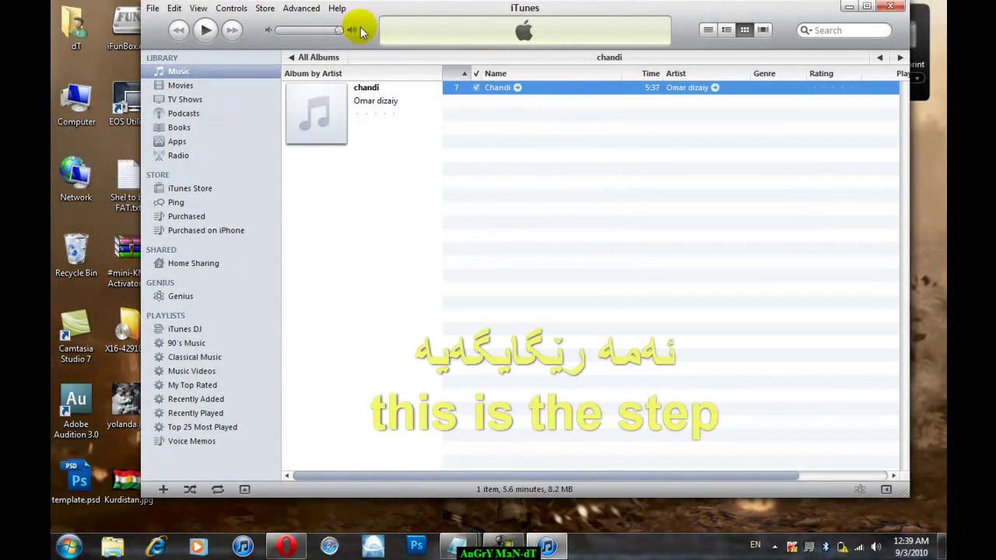
pyautogui.click(294, 59)
pyautogui.rightClick(607, 120)
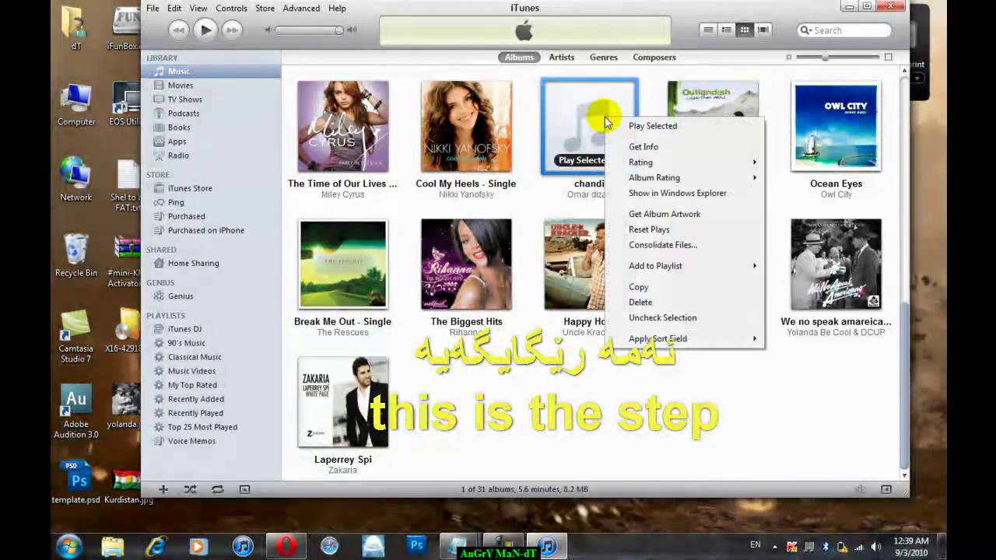
pyautogui.click(644, 147)
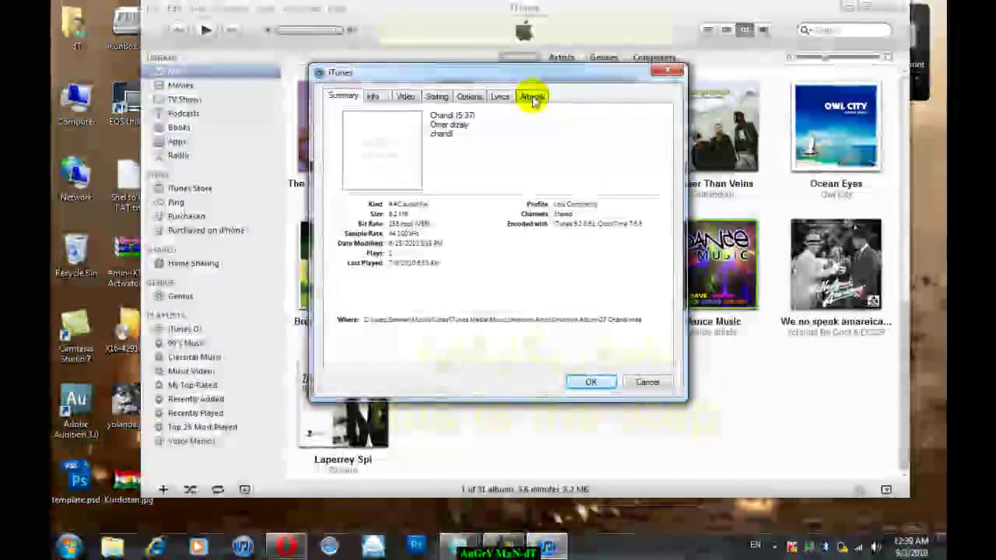
pyautogui.click(533, 97)
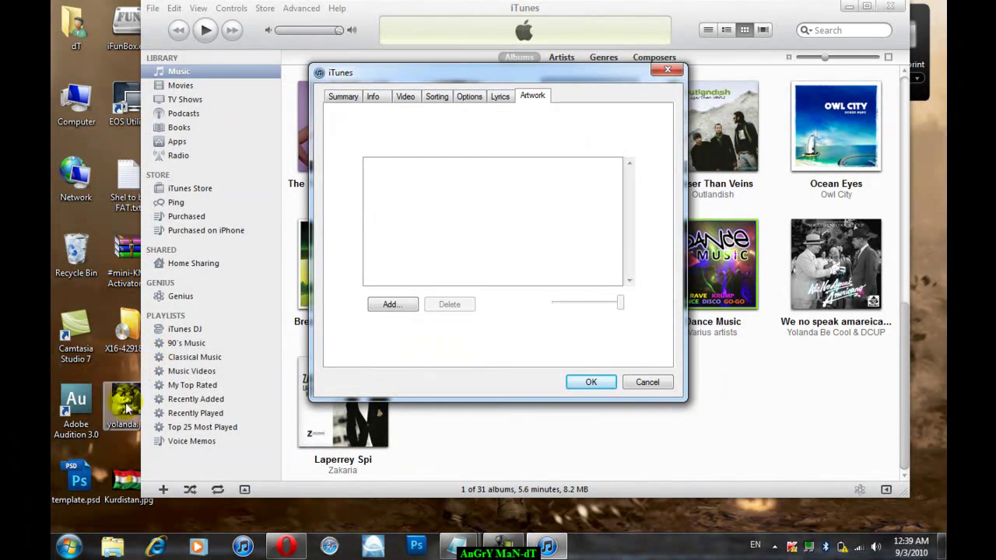
# - Preview the desktop picture Kurdistan.jpg in Windows Photo Viewer and close the viewer
pyautogui.moveTo(125, 405)
pyautogui.mouseDown()
pyautogui.moveTo(256, 307)
pyautogui.moveTo(427, 221)
pyautogui.moveTo(136, 354)
pyautogui.moveTo(128, 400)
pyautogui.mouseUp()
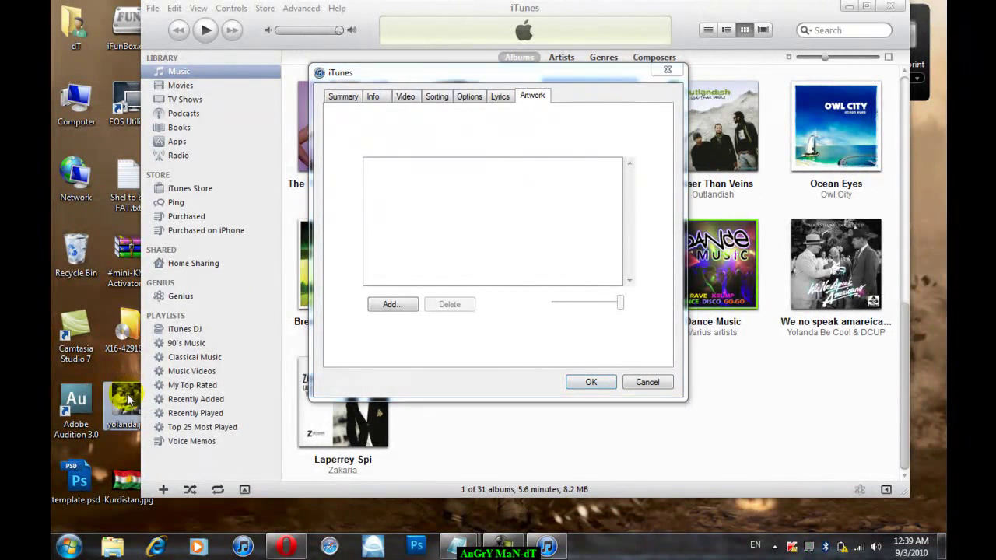
pyautogui.moveTo(123, 482)
pyautogui.mouseDown()
pyautogui.moveTo(394, 206)
pyautogui.moveTo(238, 322)
pyautogui.moveTo(132, 483)
pyautogui.mouseUp()
pyautogui.doubleClick(125, 478)
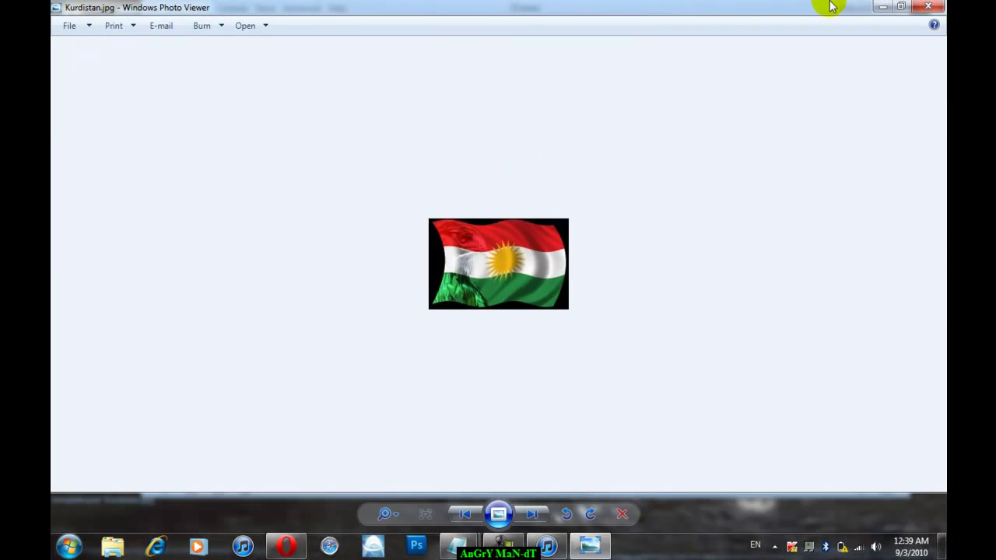
pyautogui.click(940, 7)
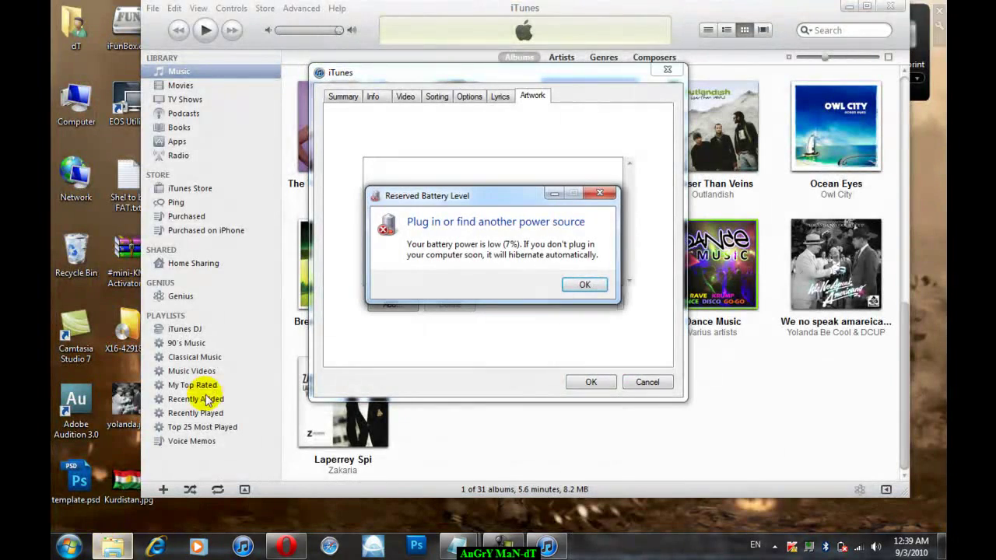
# - Dismiss the low battery warning, add Kurdistan.jpg from the desktop as the chandi song's artwork and apply it
pyautogui.click(585, 285)
pyautogui.moveTo(113, 476); pyautogui.dragTo(455, 226)
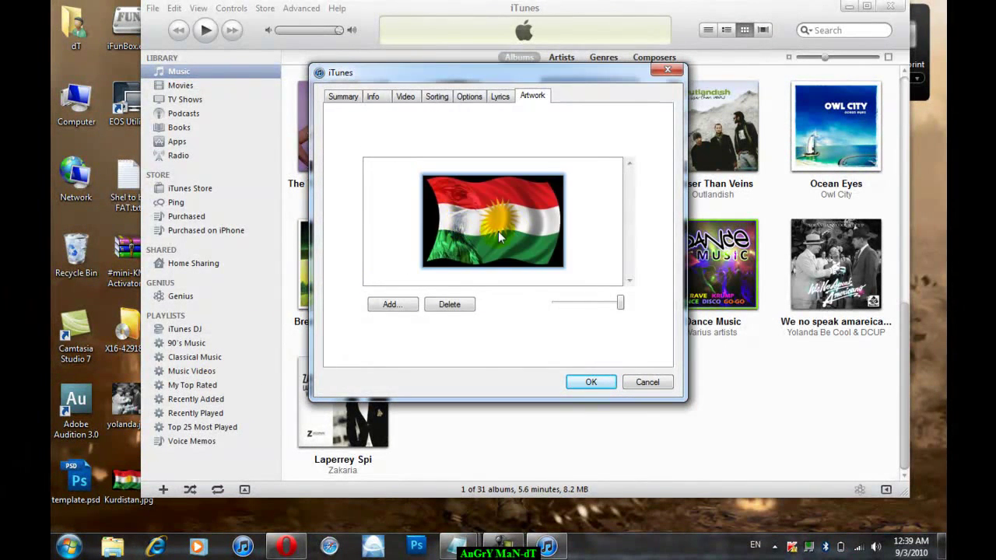
pyautogui.click(591, 382)
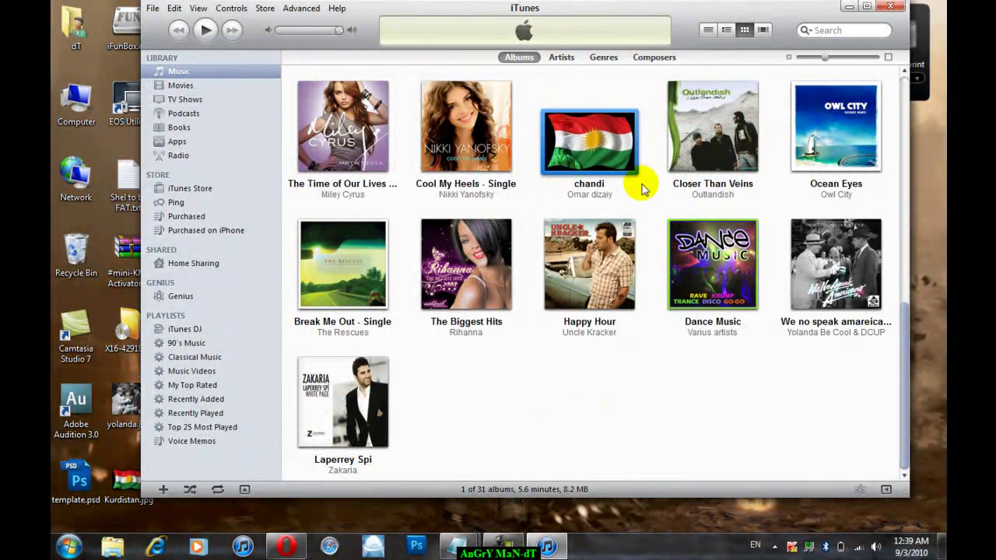
# - Play the song Chandi from its album and show its cover in Cover Flow view, closing iTunes when done
pyautogui.doubleClick(618, 134)
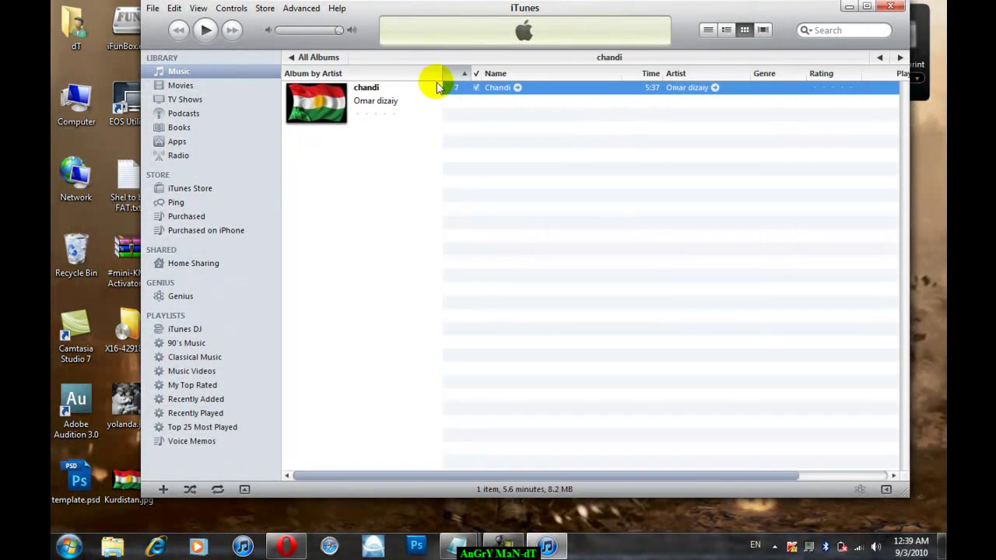
pyautogui.doubleClick(491, 88)
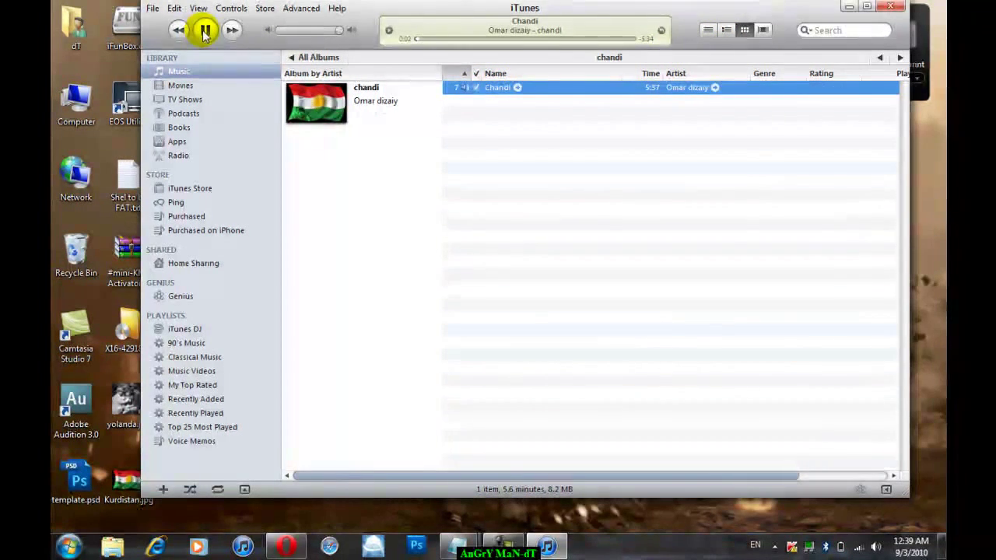
pyautogui.click(762, 32)
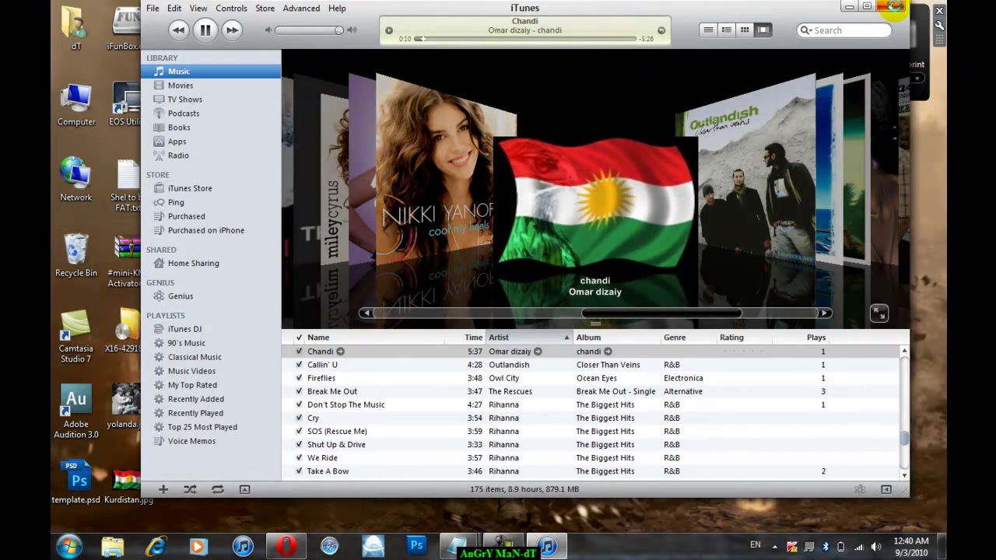
pyautogui.click(895, 6)
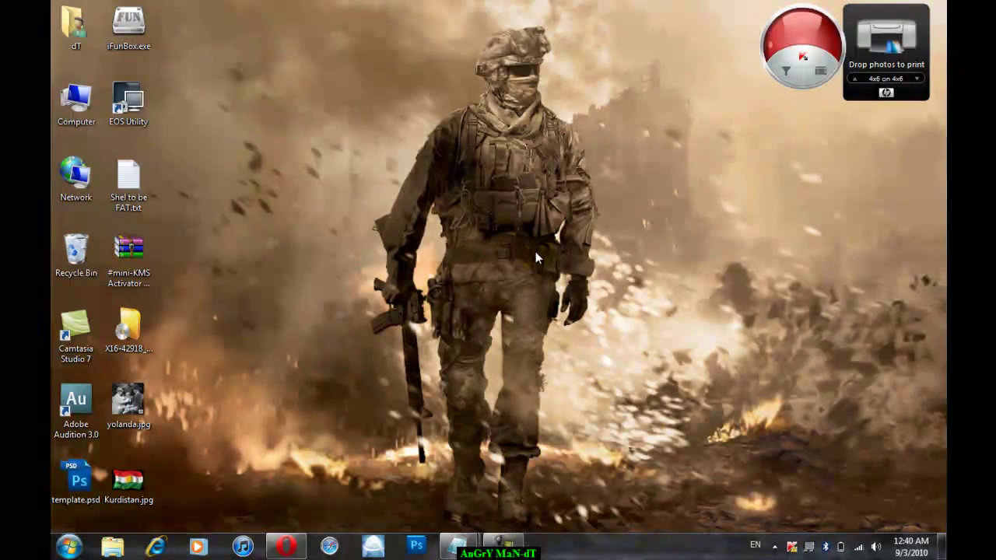